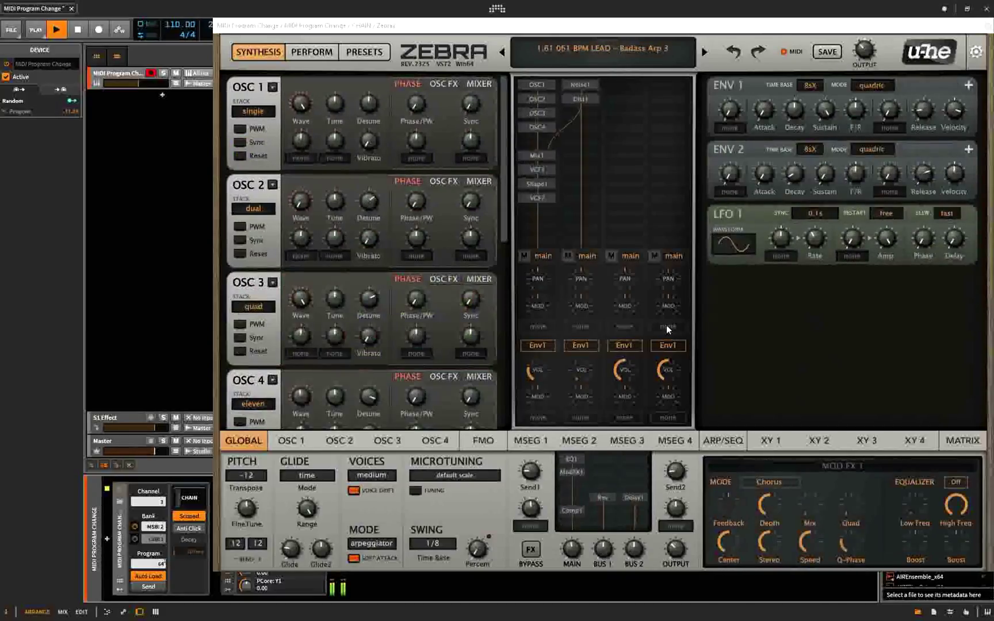
- Close the Zebra plug-in window and delete the existing MIDI Program Change track
{"action": "left_click", "coordinate": [168, 188]}
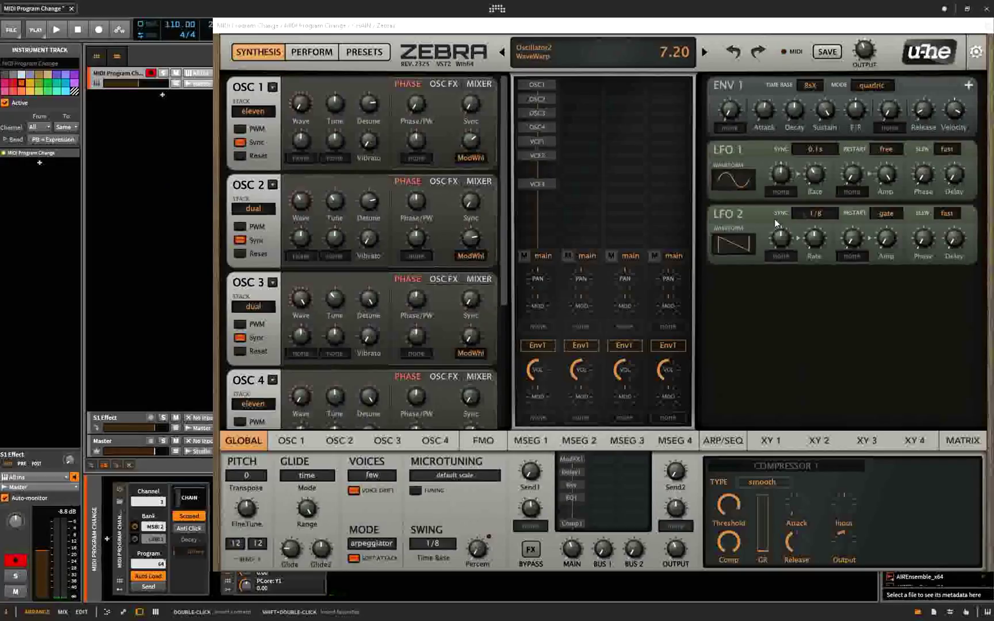
{"action": "left_click", "coordinate": [985, 26]}
{"action": "left_click", "coordinate": [266, 210]}
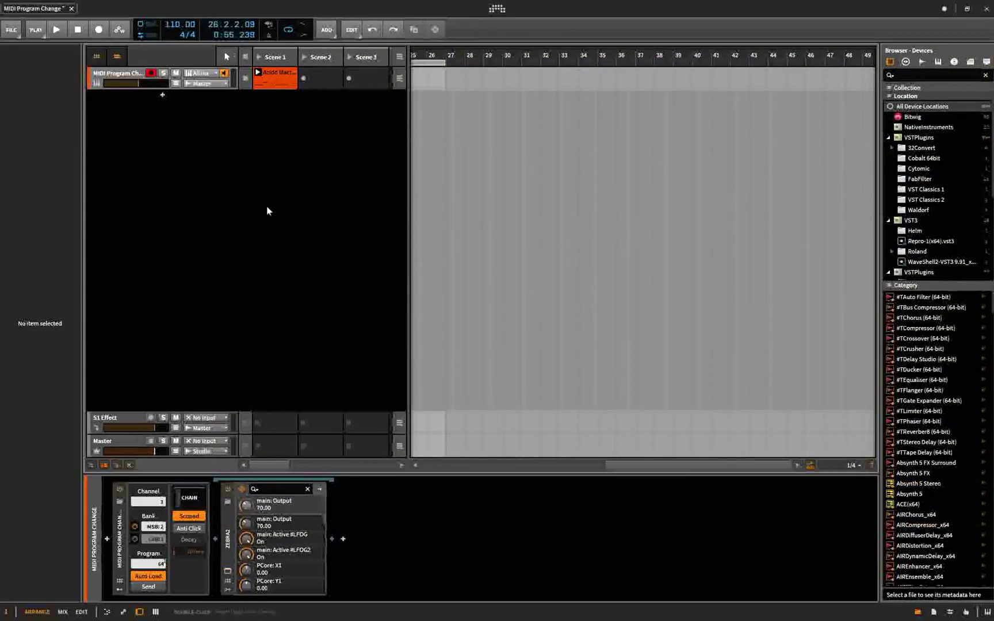
{"action": "left_click", "coordinate": [128, 74]}
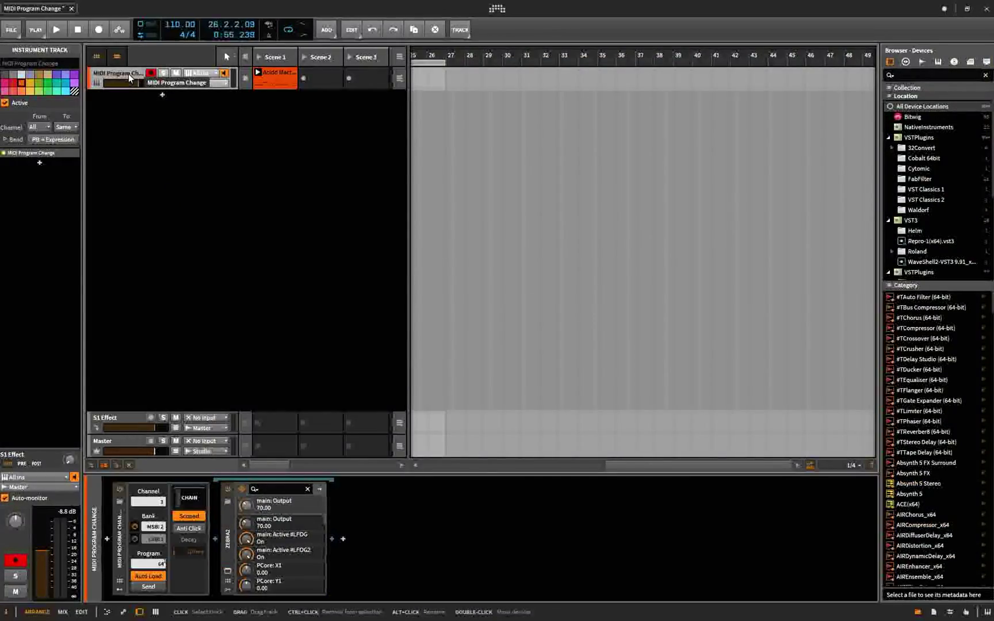
{"action": "key", "text": "Delete"}
- Add a new instrument track and insert the MIDI Program Change device on it
{"action": "left_click", "coordinate": [163, 94]}
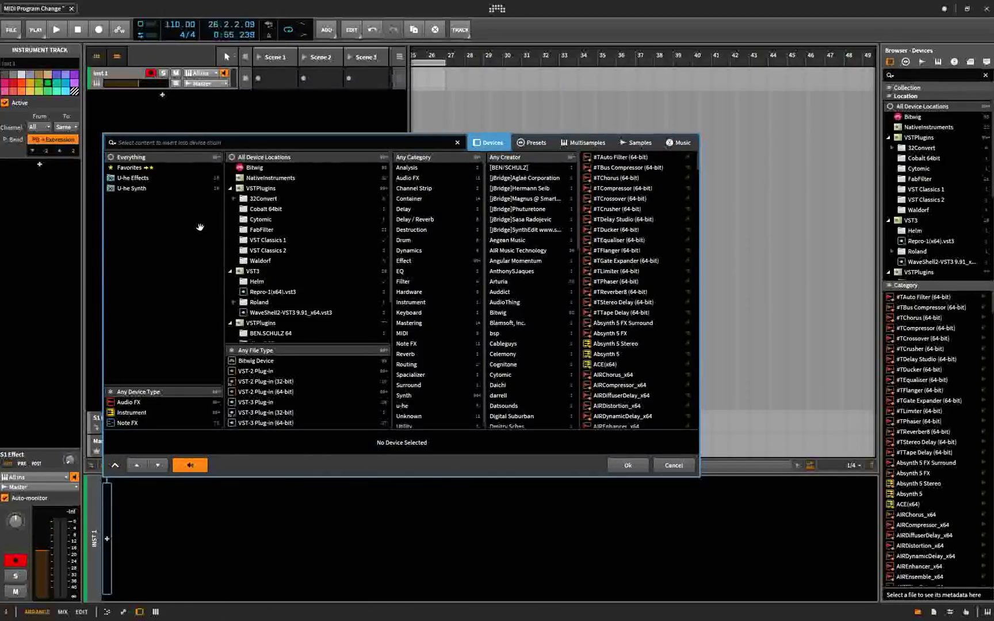
{"action": "type", "text": "midi"}
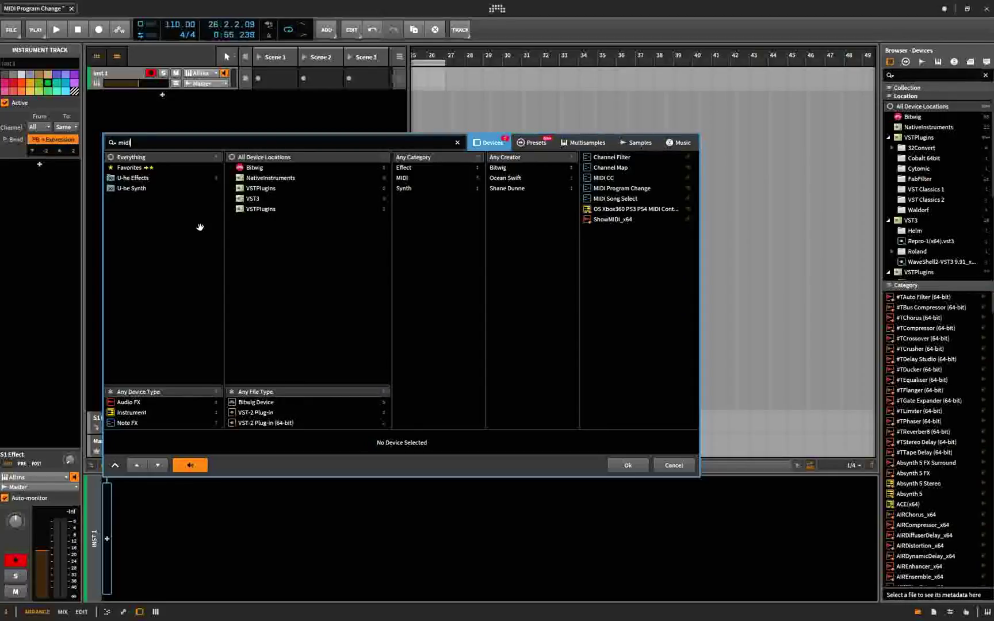
{"action": "left_click", "coordinate": [605, 188]}
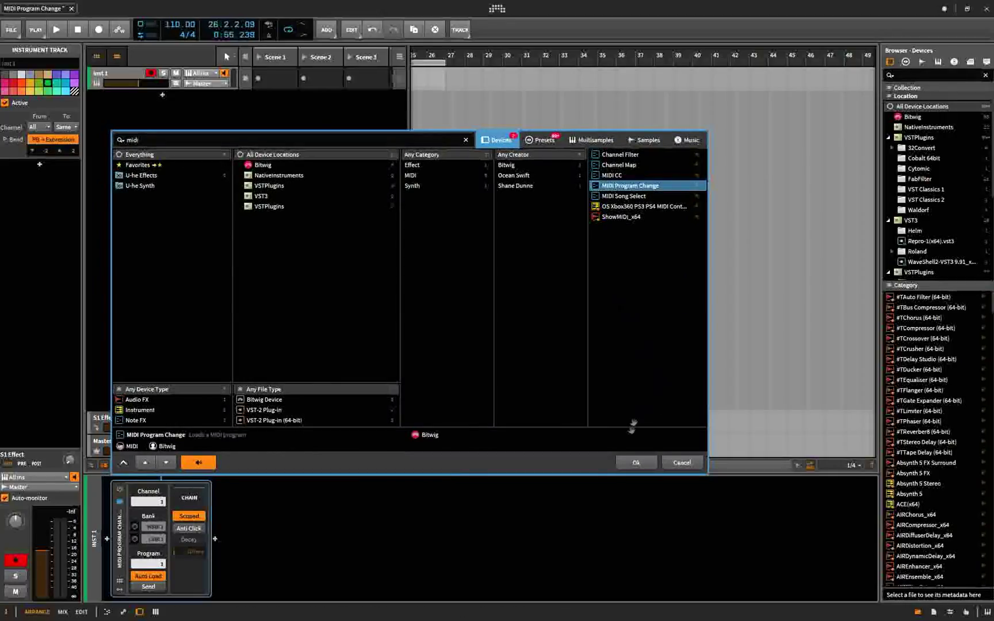
{"action": "left_click", "coordinate": [636, 462]}
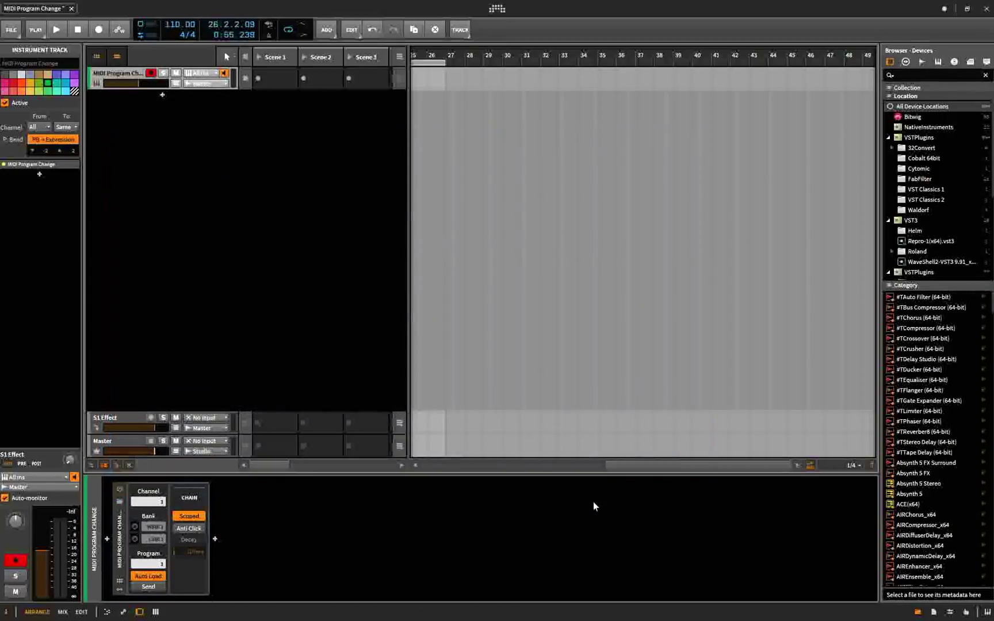
- Insert the Zebra2 synth after the MIDI Program Change device
{"action": "left_click", "coordinate": [214, 539]}
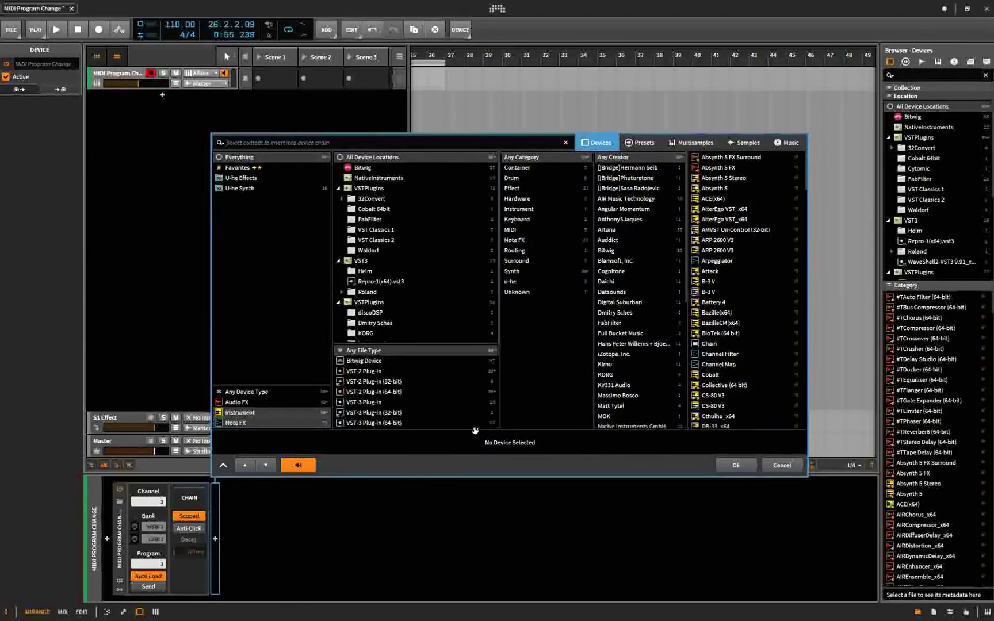
{"action": "type", "text": "ze"}
{"action": "left_click", "coordinate": [721, 159]}
{"action": "left_click", "coordinate": [745, 463]}
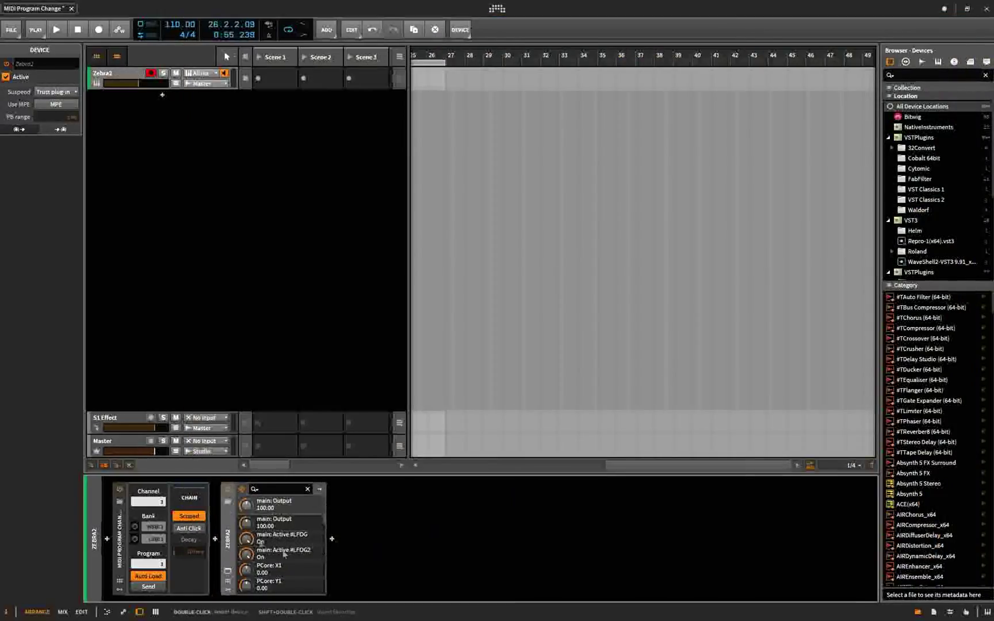
- Move Zebra2 into the MIDI Program Change device's chain and enable the bank MSB
{"action": "left_click", "coordinate": [192, 497]}
{"action": "left_click_drag", "start_coordinate": [239, 533], "coordinate": [213, 533]}
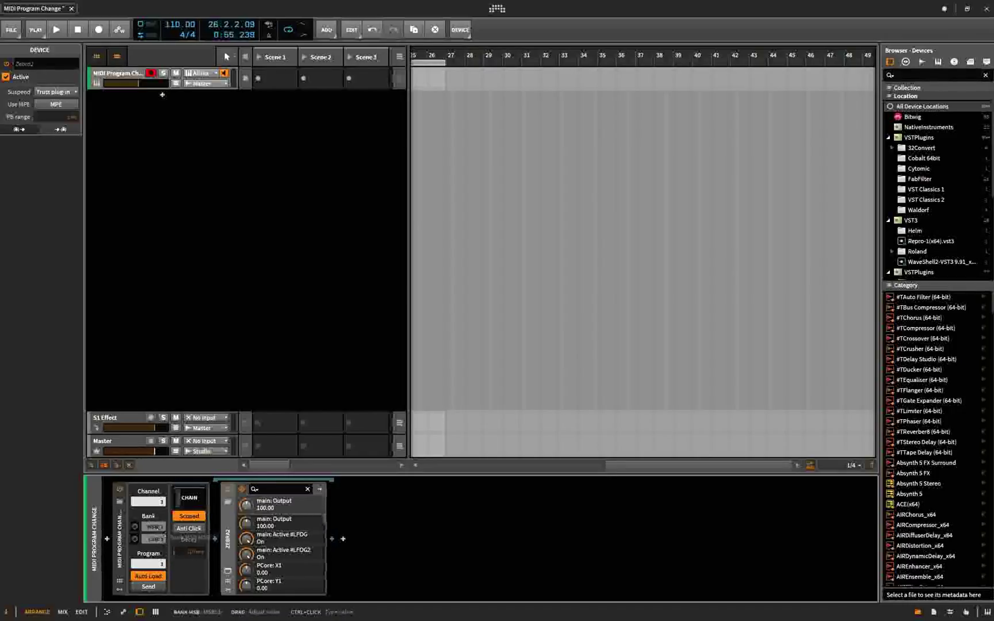
{"action": "left_click", "coordinate": [135, 526]}
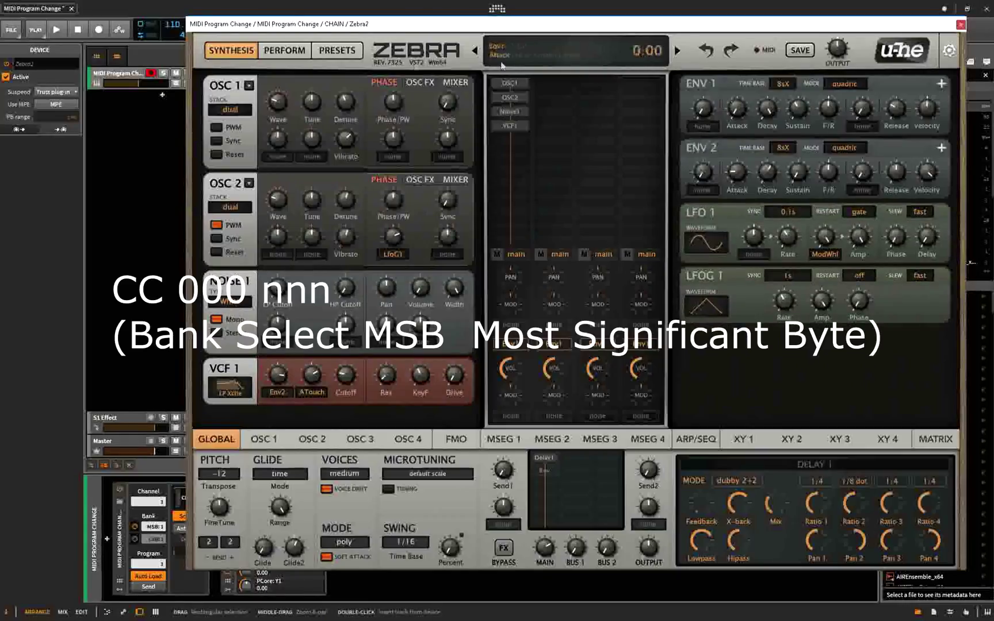
- Load the HS Canned It preset from Zebra's preset browser and open its location in Explorer
{"action": "left_click", "coordinate": [327, 51]}
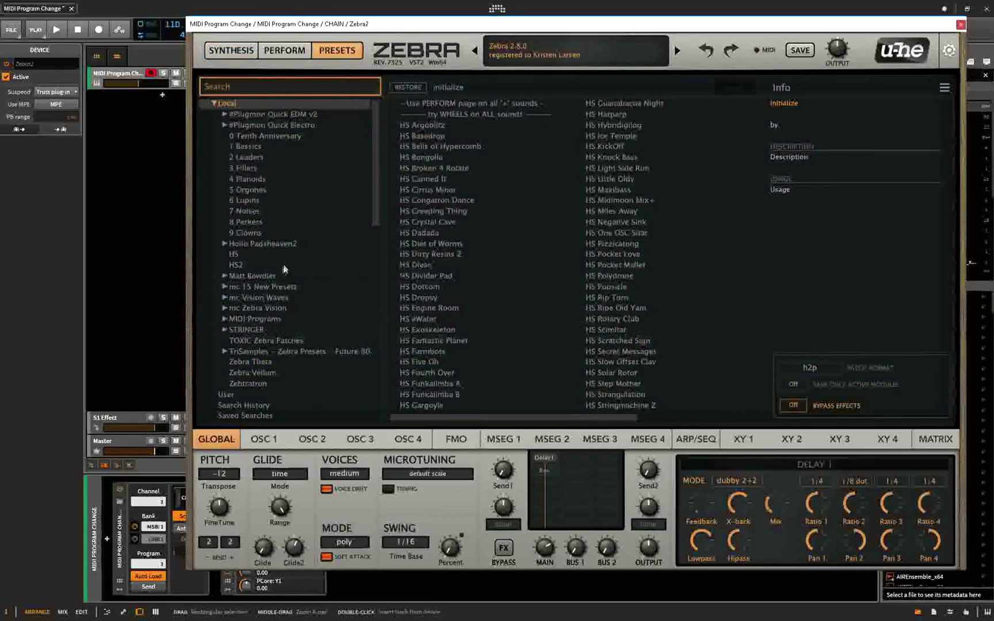
{"action": "scroll", "coordinate": [329, 217], "scroll_direction": "down", "scroll_amount": 1}
{"action": "scroll", "coordinate": [329, 216], "scroll_direction": "down", "scroll_amount": 2}
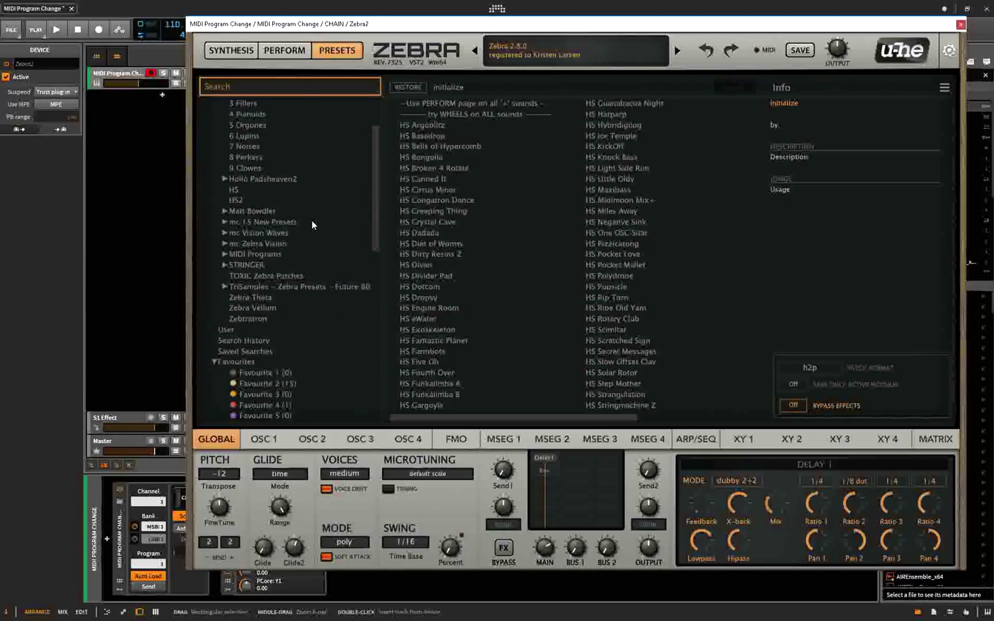
{"action": "scroll", "coordinate": [312, 223], "scroll_direction": "down", "scroll_amount": 5}
{"action": "scroll", "coordinate": [312, 223], "scroll_direction": "up", "scroll_amount": 8}
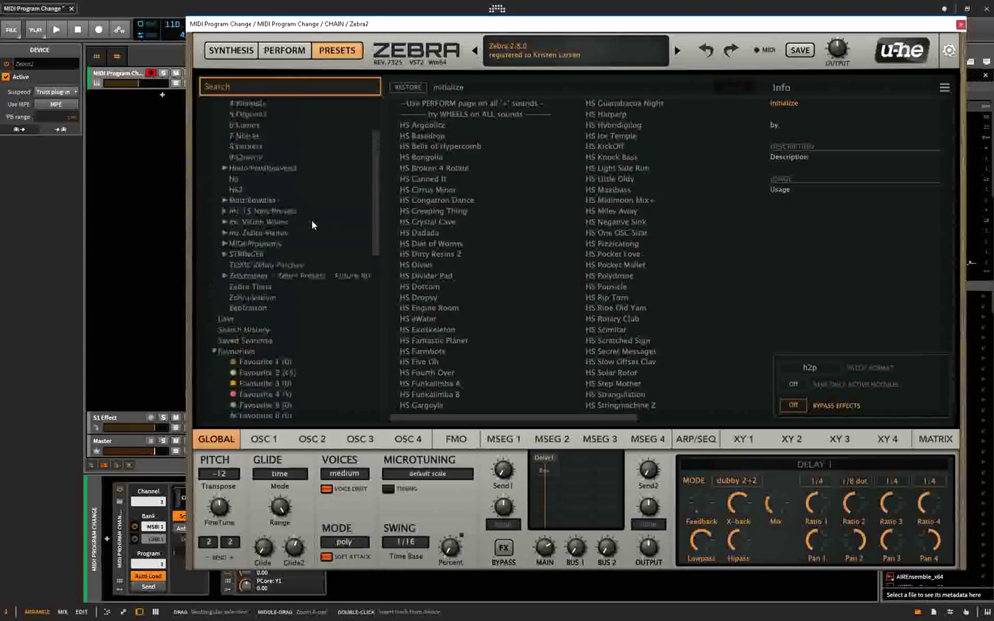
{"action": "left_click", "coordinate": [423, 179]}
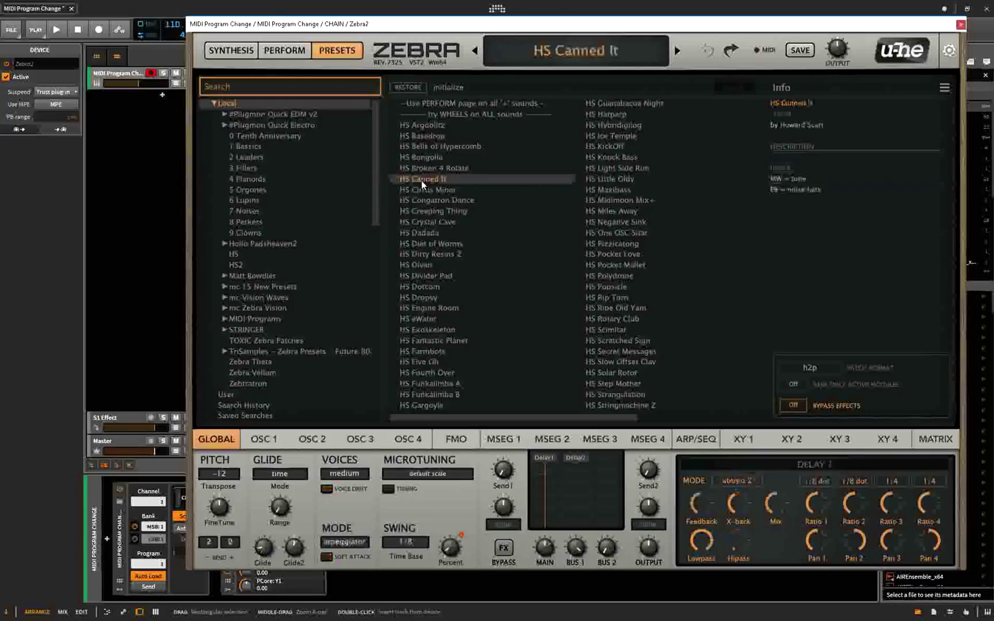
{"action": "right_click", "coordinate": [423, 180]}
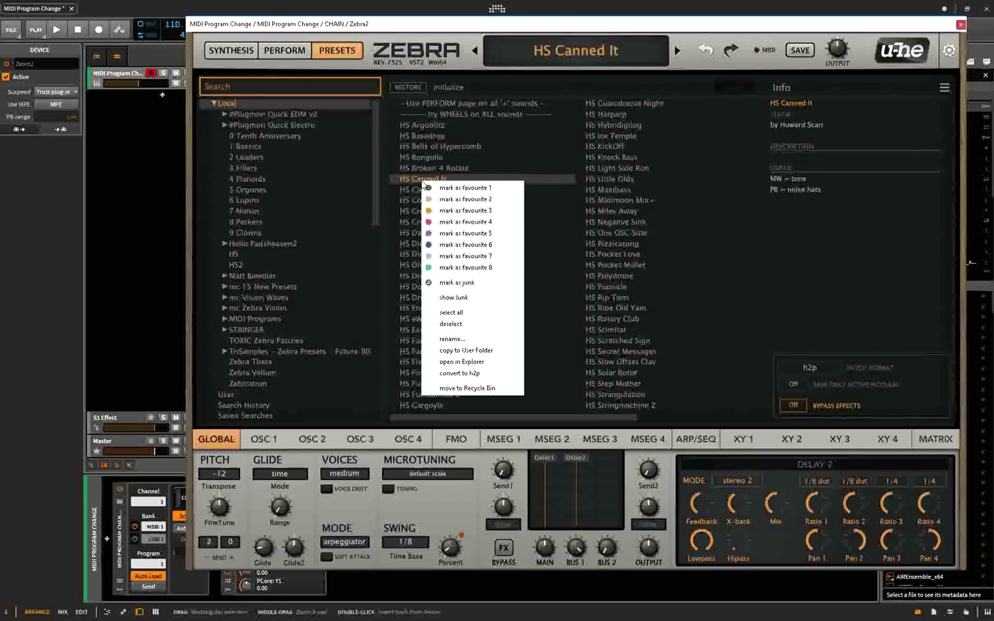
{"action": "left_click", "coordinate": [498, 368]}
- Go to the Zebra2.data folder and open the MIDI Programs folder inside Presets > Zebra2
{"action": "left_click_drag", "start_coordinate": [312, 114], "coordinate": [423, 106]}
{"action": "left_click", "coordinate": [416, 174]}
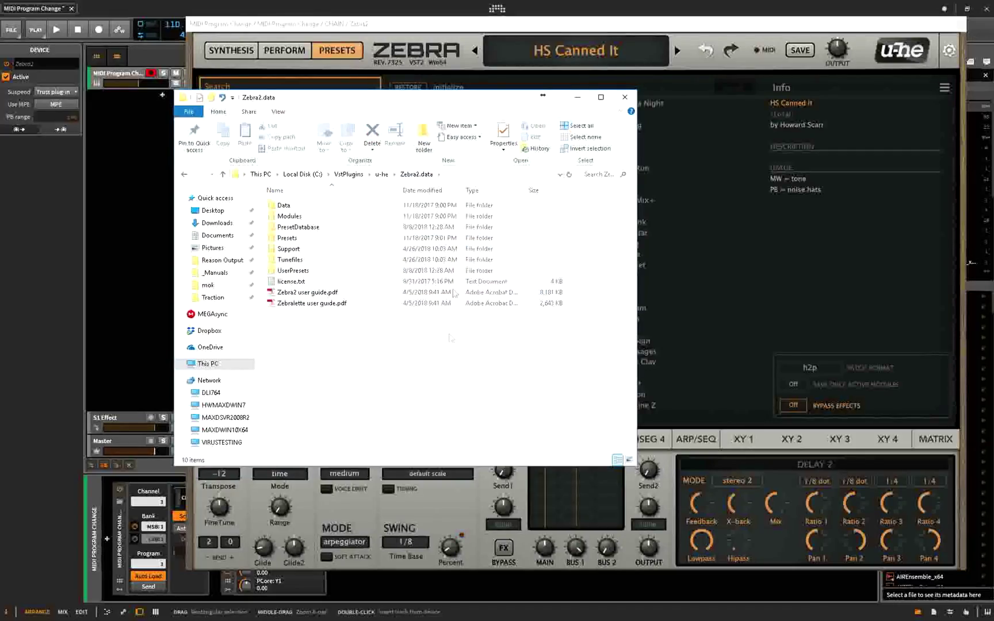
{"action": "double_click", "coordinate": [359, 240]}
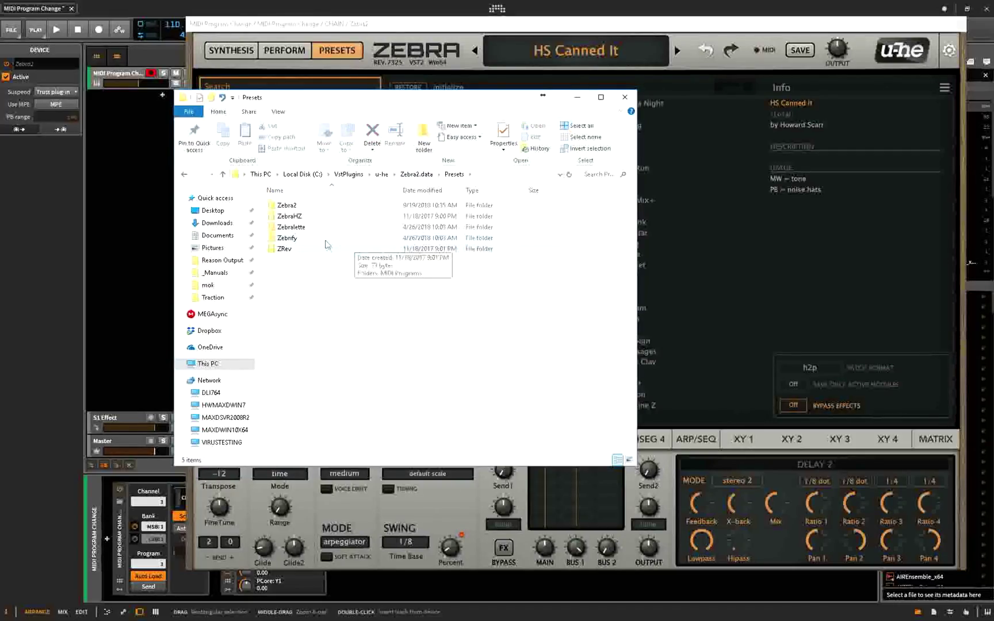
{"action": "double_click", "coordinate": [313, 208]}
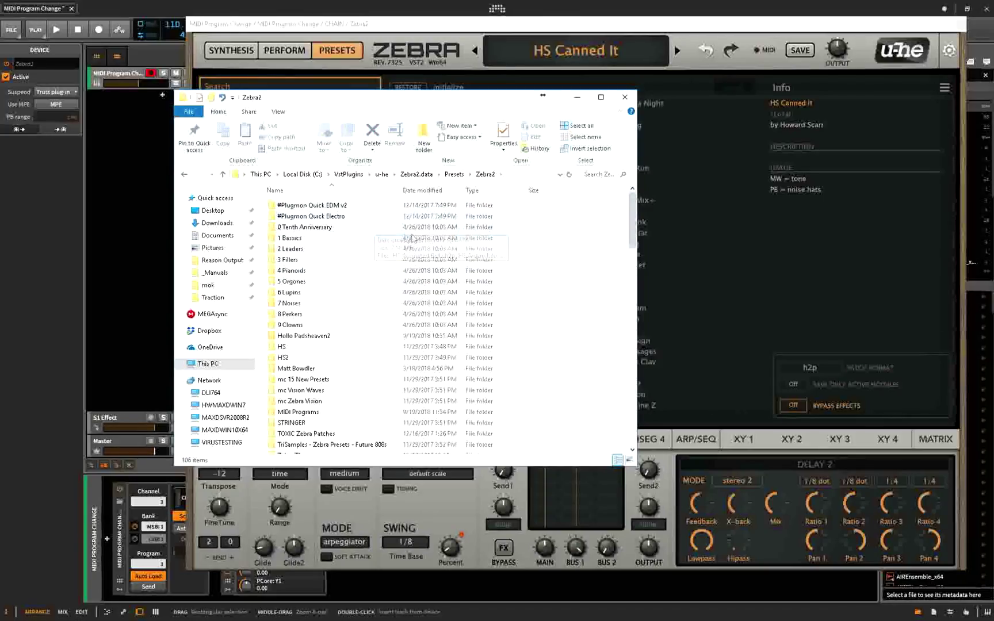
{"action": "double_click", "coordinate": [310, 412]}
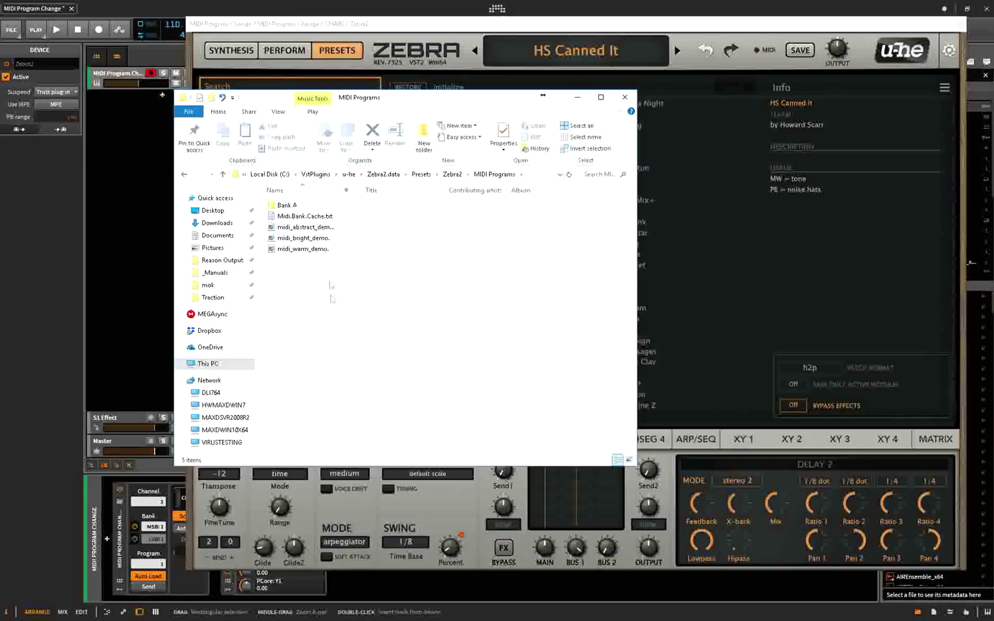
- Rename the Bank A folder in MIDI Programs as "A Bank"
{"action": "right_click", "coordinate": [282, 209]}
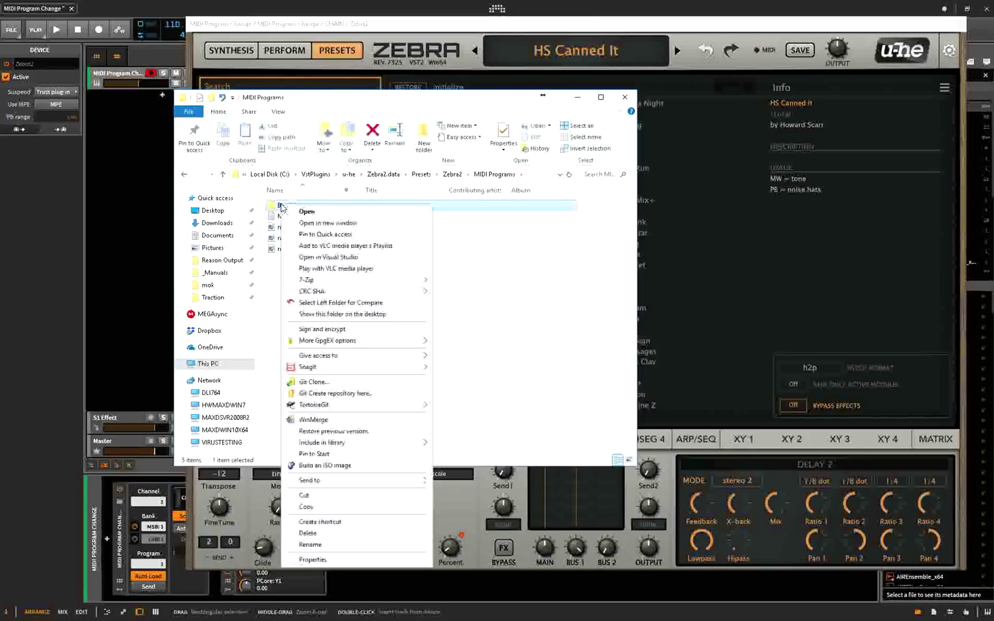
{"action": "left_click", "coordinate": [384, 543]}
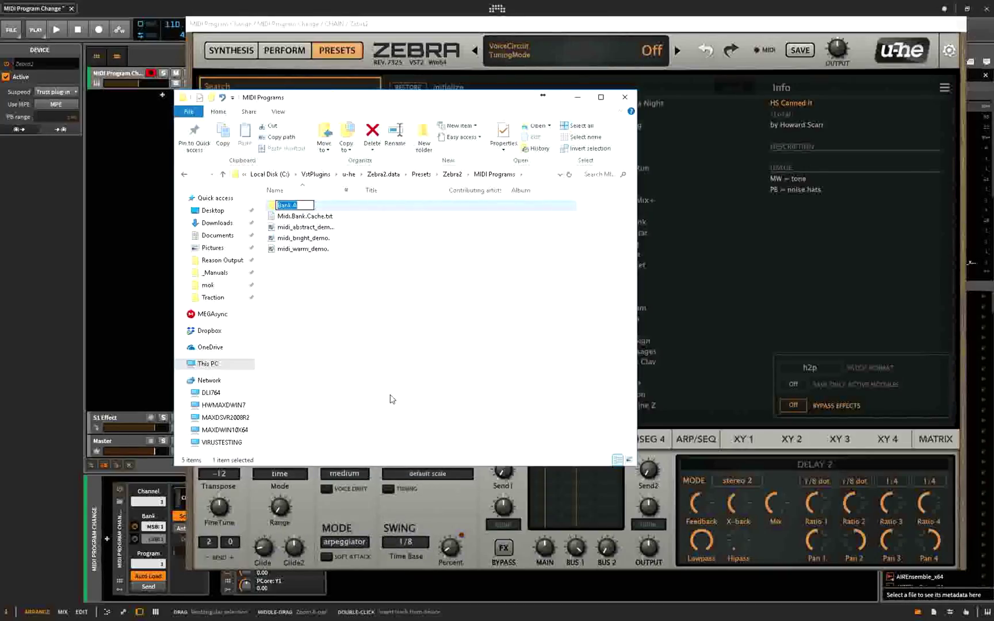
{"action": "key", "text": "BackSpace"}
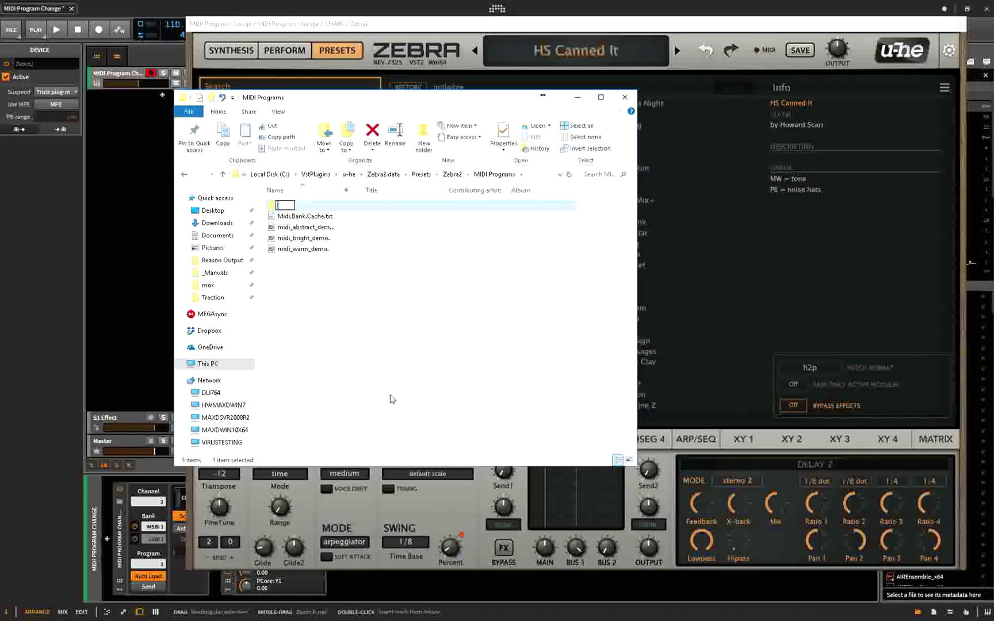
{"action": "type", "text": "A Bank"}
{"action": "key", "text": "Return"}
{"action": "left_click", "coordinate": [343, 290]}
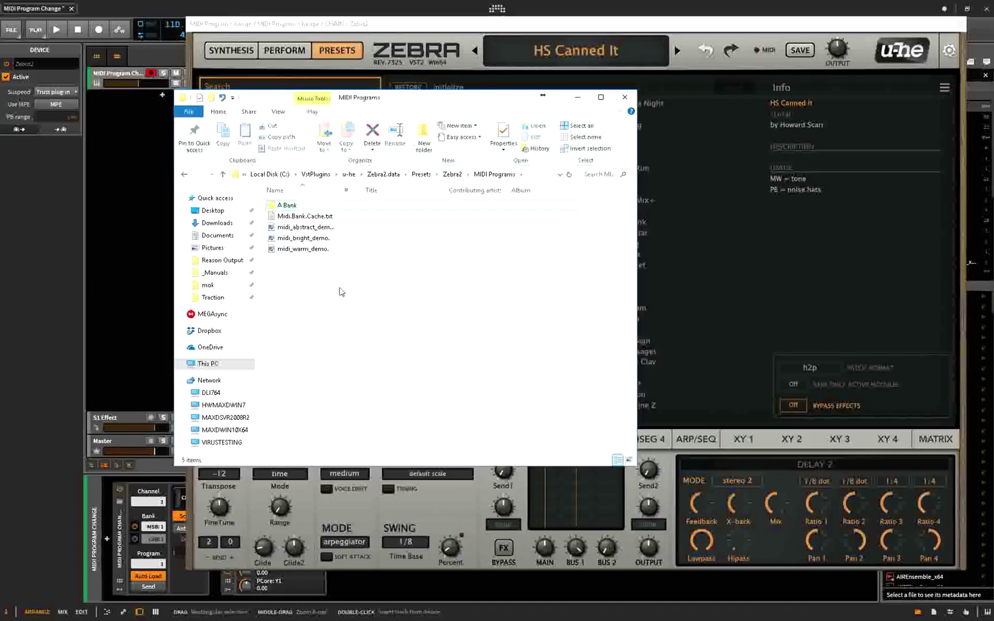
- Create a new folder named "B Bank" in MIDI Programs
{"action": "right_click", "coordinate": [265, 287]}
{"action": "mouse_move", "coordinate": [356, 490]}
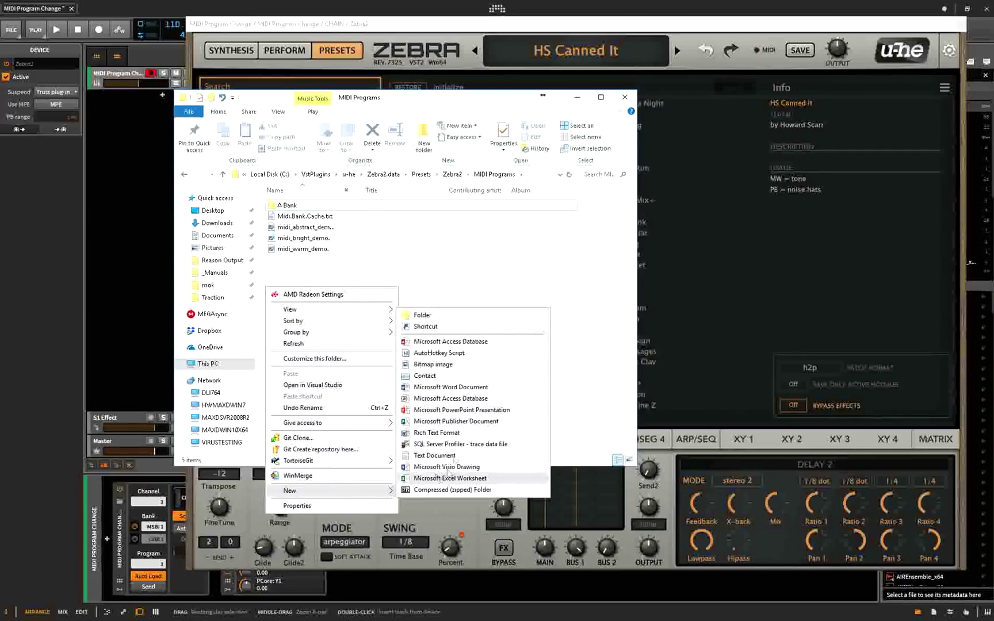
{"action": "left_click", "coordinate": [438, 316]}
{"action": "type", "text": "B"}
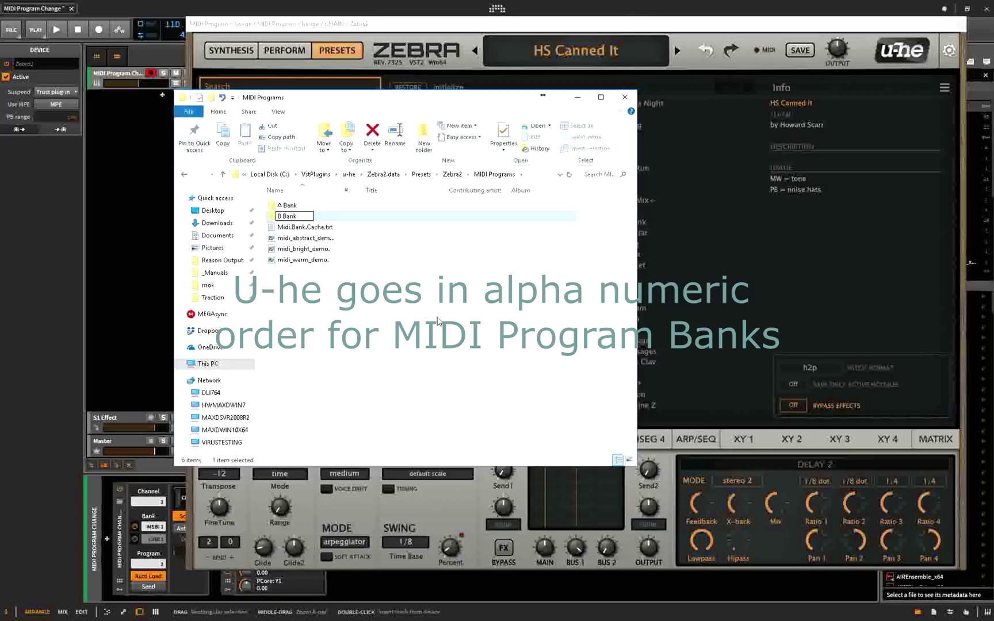
{"action": "type", "text": " Bank"}
{"action": "key", "text": "Return"}
- Copy all preset files from the Zebtratron folder under Presets > Zebra2
{"action": "left_click", "coordinate": [452, 173]}
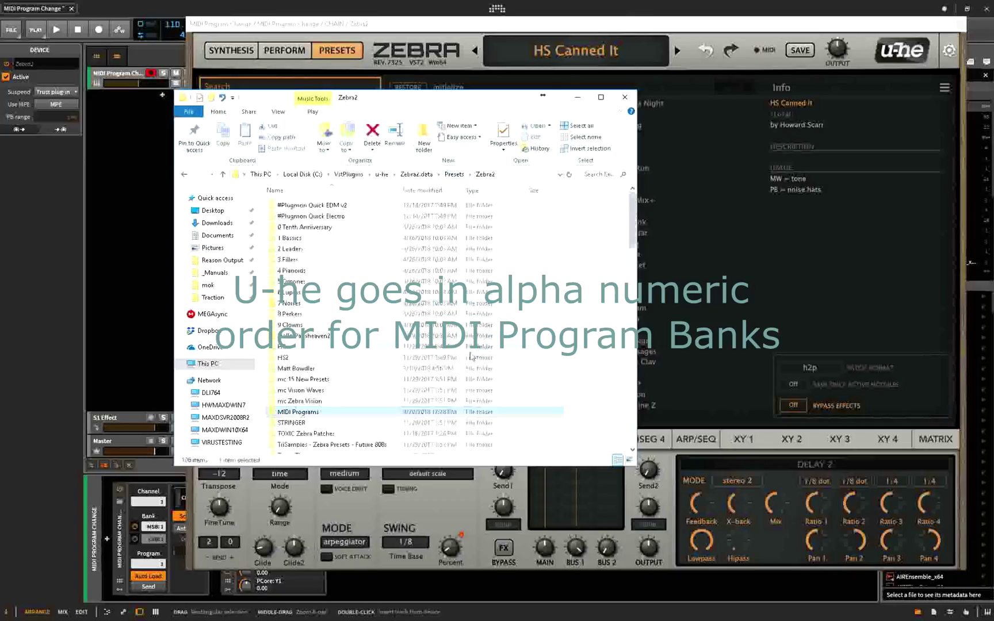
{"action": "scroll", "coordinate": [378, 307], "scroll_direction": "down", "scroll_amount": 6}
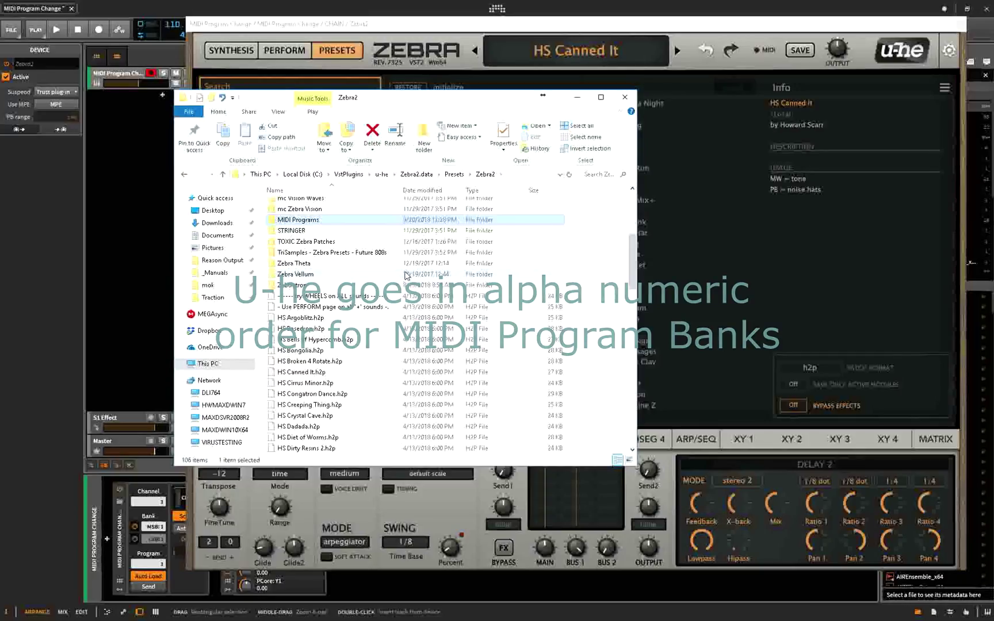
{"action": "scroll", "coordinate": [358, 315], "scroll_direction": "up", "scroll_amount": 1}
{"action": "double_click", "coordinate": [358, 313]}
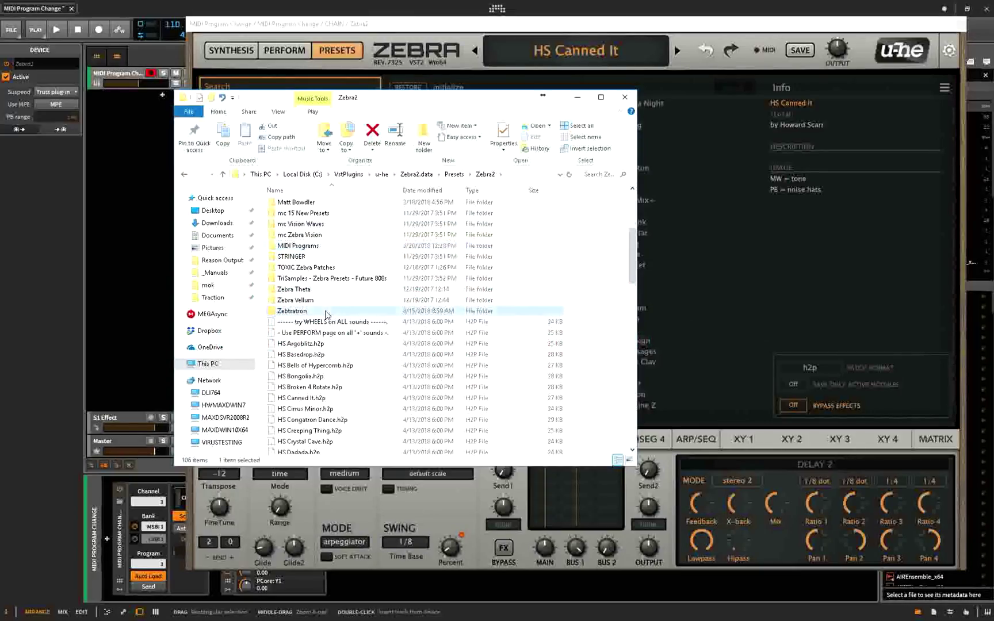
{"action": "key", "text": "ctrl+a"}
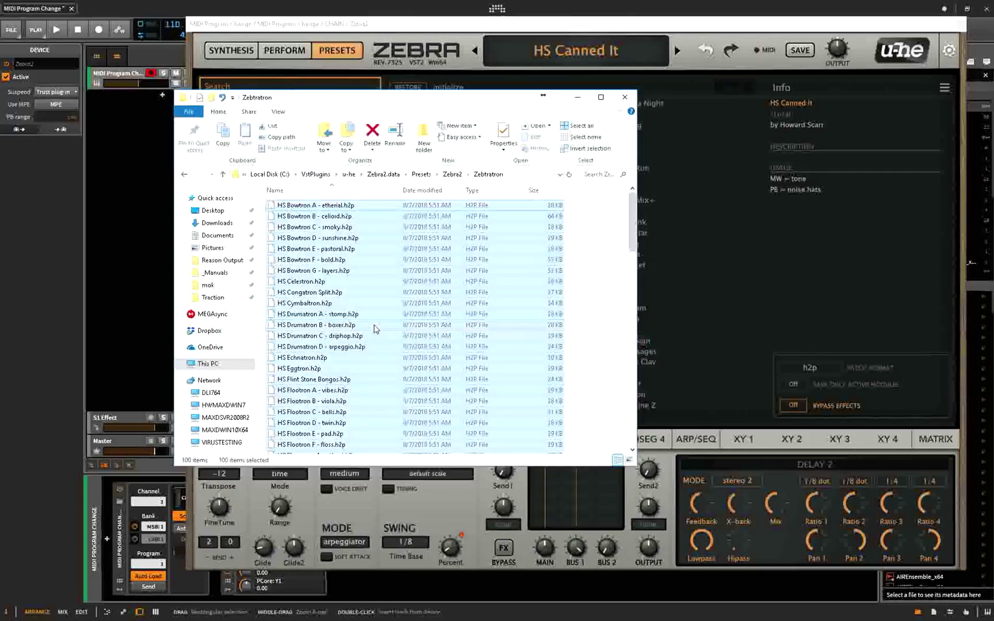
{"action": "key", "text": "ctrl+c"}
- Paste the copied Zebtratron presets into the B Bank folder under Presets > Zebra2 > MIDI Programs
{"action": "left_click", "coordinate": [383, 173]}
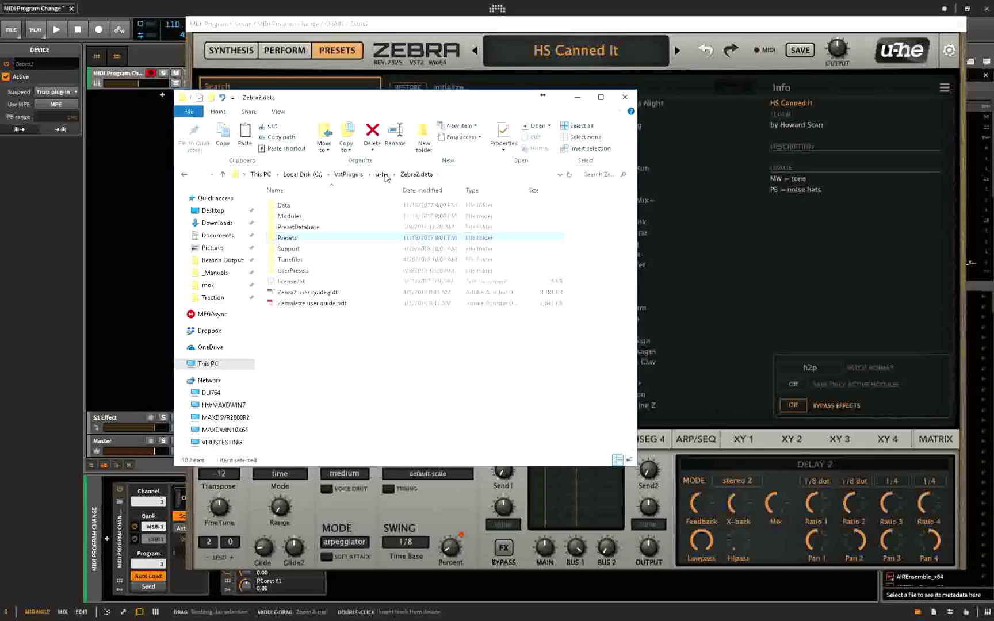
{"action": "left_click", "coordinate": [361, 391]}
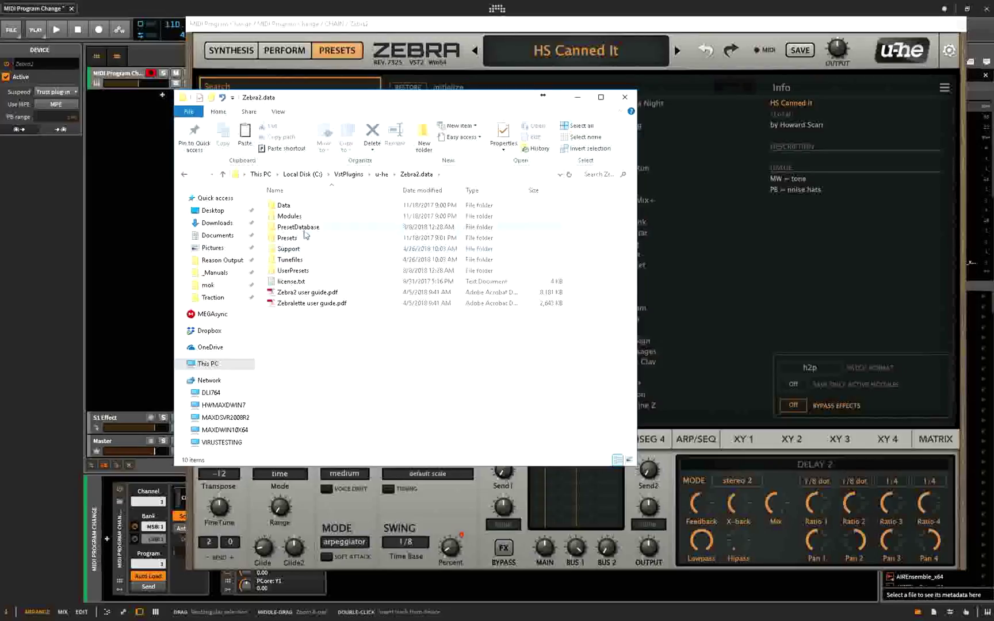
{"action": "double_click", "coordinate": [304, 241]}
{"action": "double_click", "coordinate": [301, 216]}
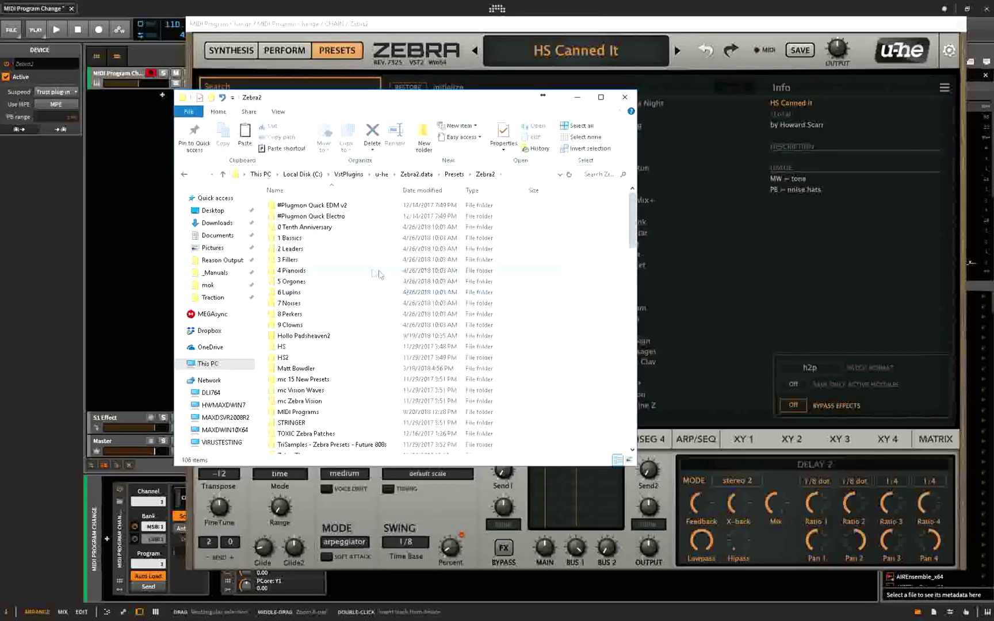
{"action": "double_click", "coordinate": [317, 352]}
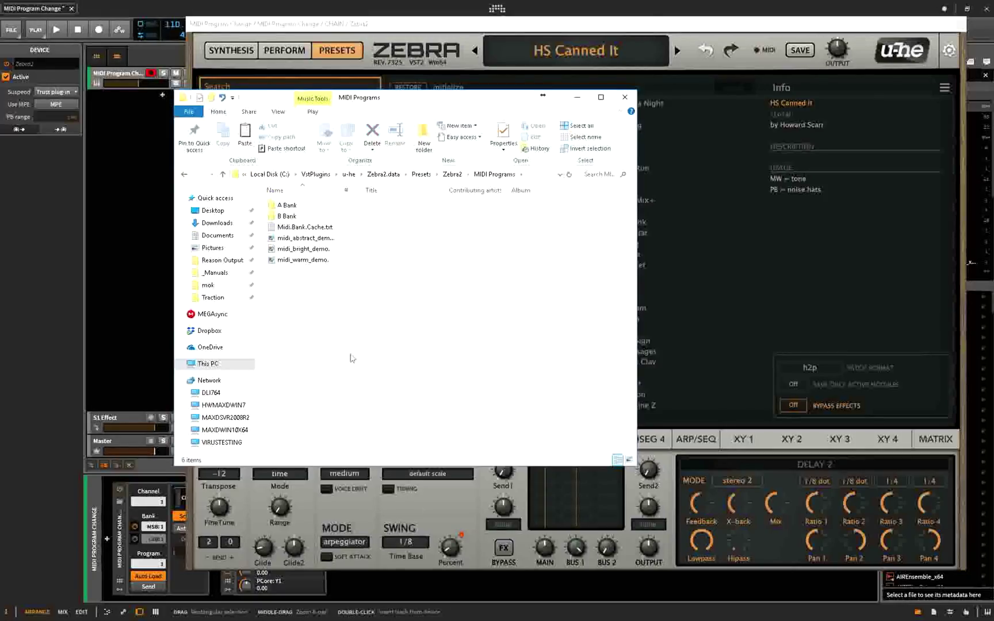
{"action": "double_click", "coordinate": [288, 217]}
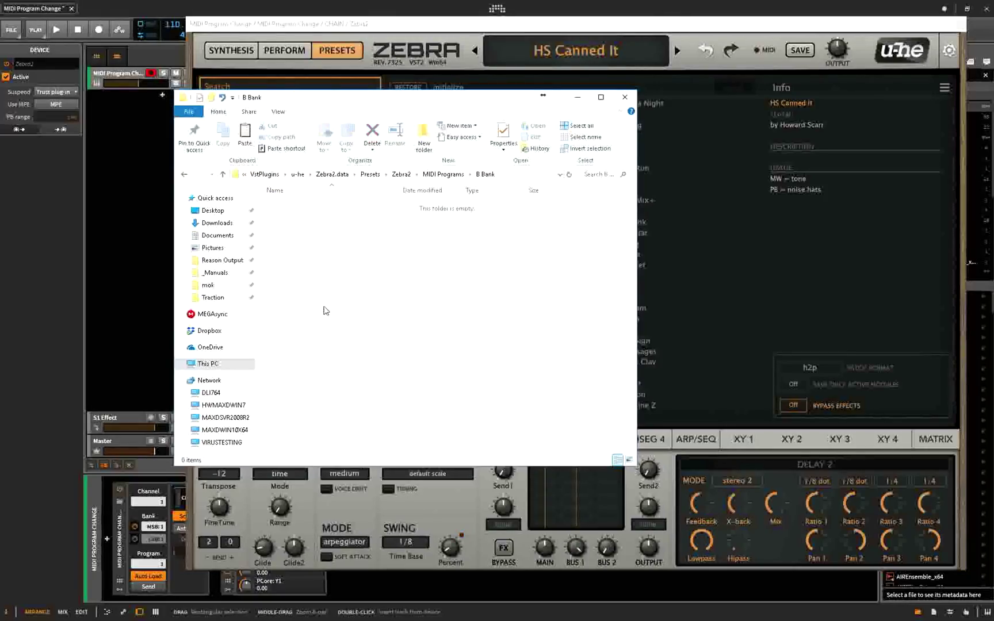
{"action": "key", "text": "ctrl+v"}
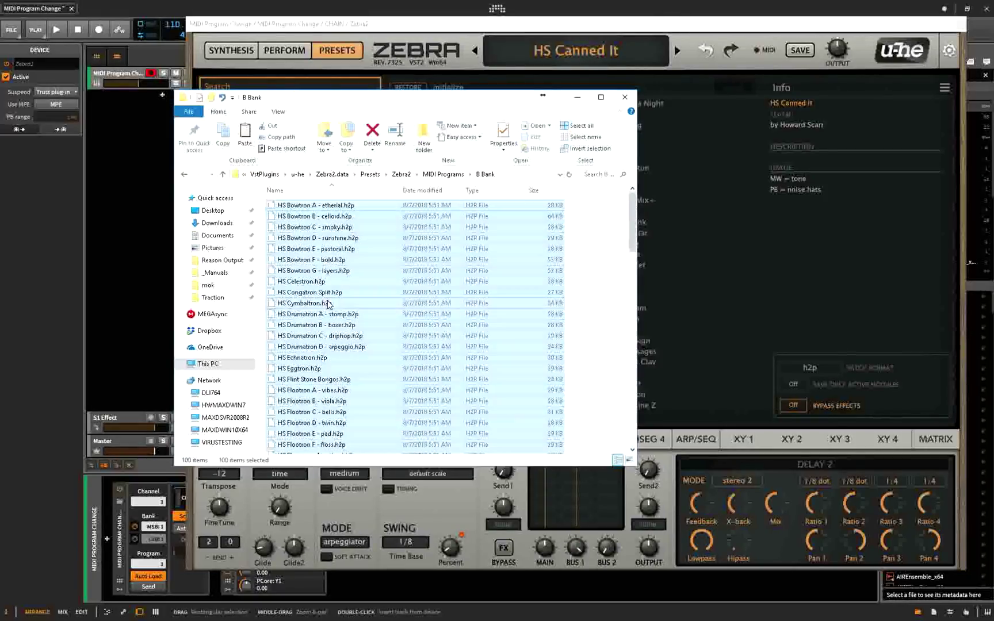
{"action": "left_click", "coordinate": [593, 261]}
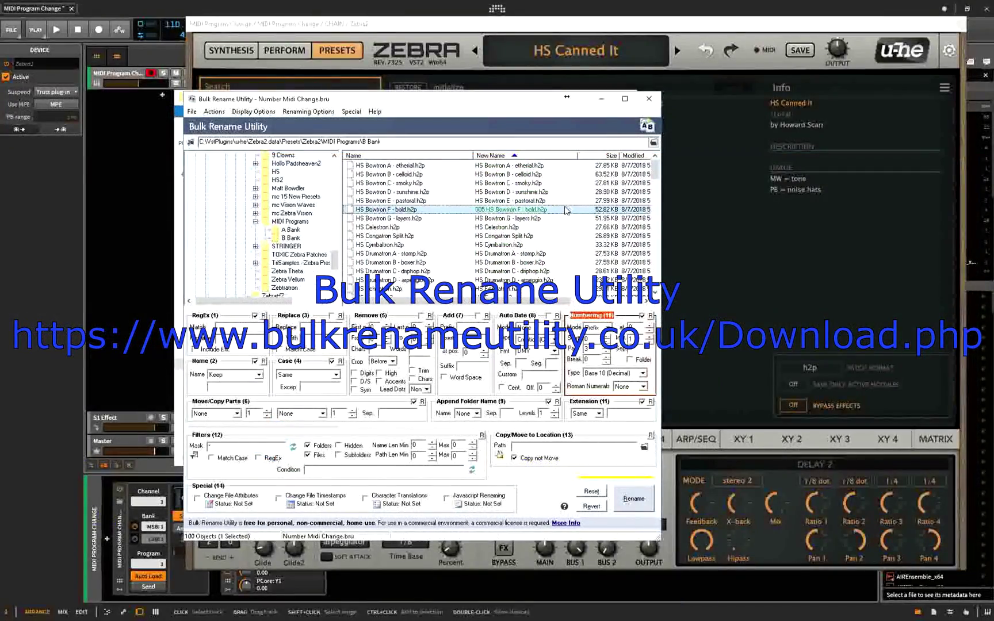
- Rename all B Bank preset files in Bulk Rename Utility with three-digit number prefixes starting at 000, and close the utility
{"action": "key", "text": "ctrl+a"}
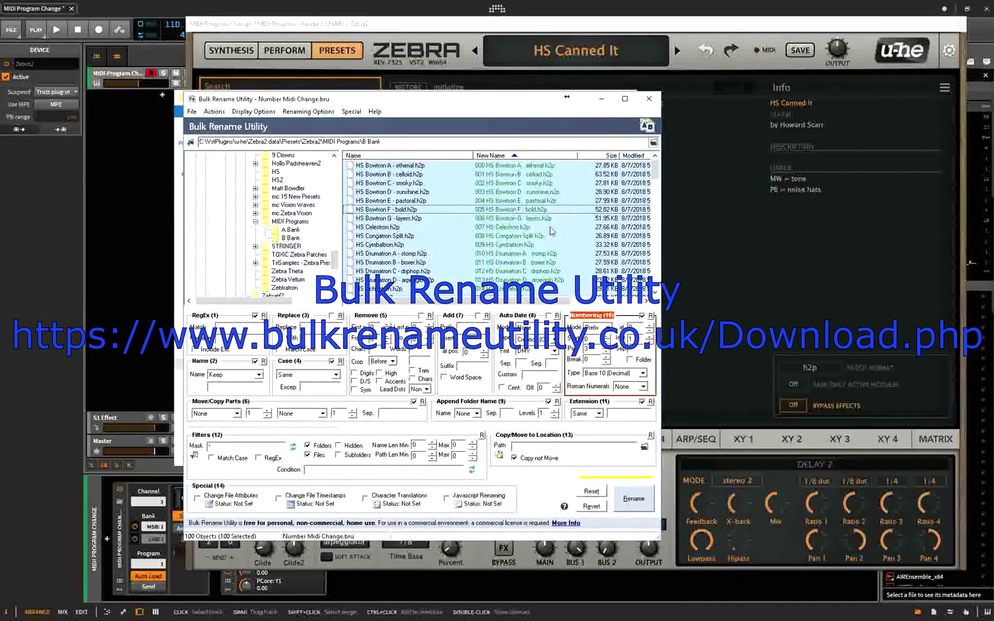
{"action": "scroll", "coordinate": [552, 232], "scroll_direction": "down", "scroll_amount": 8}
{"action": "scroll", "coordinate": [552, 231], "scroll_direction": "up", "scroll_amount": 8}
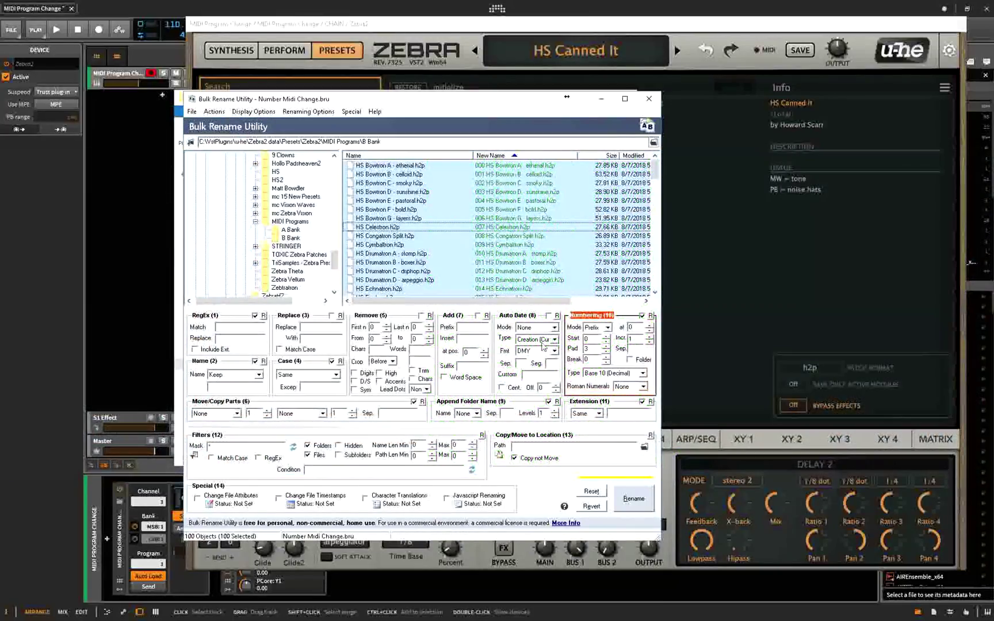
{"action": "left_click", "coordinate": [633, 498]}
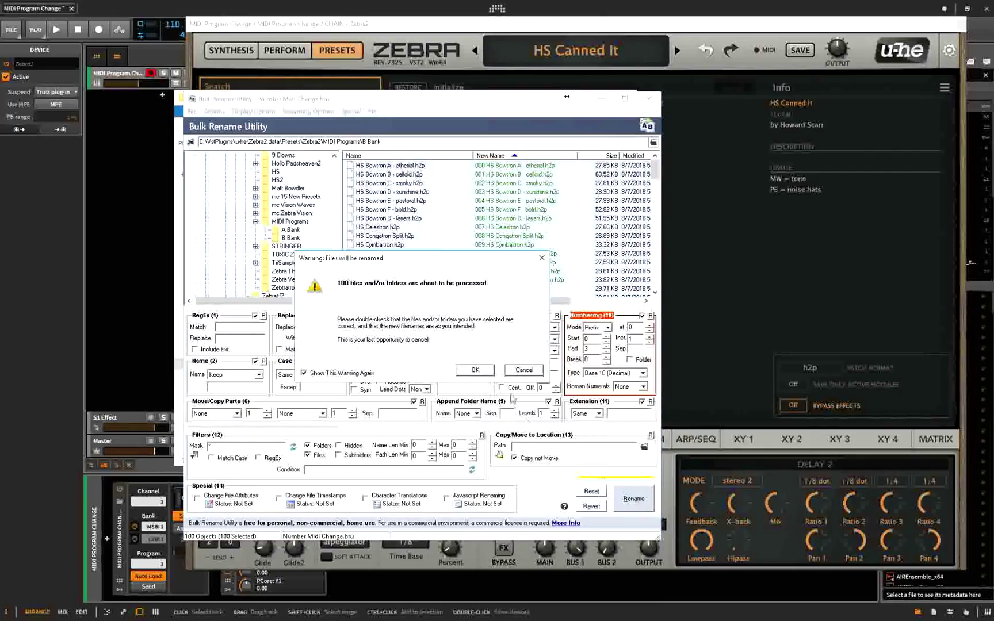
{"action": "left_click", "coordinate": [475, 370]}
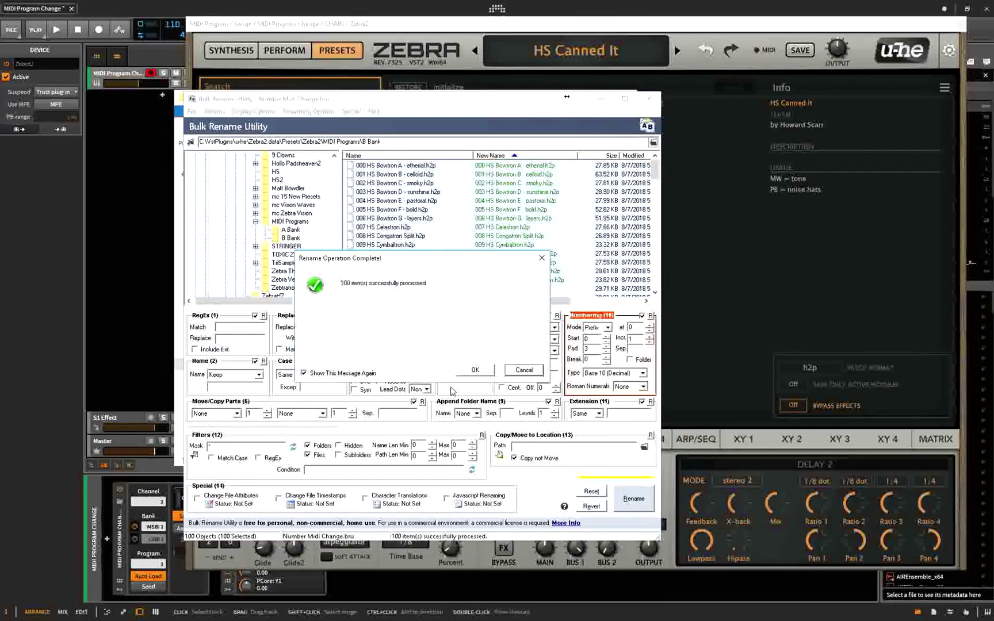
{"action": "left_click", "coordinate": [476, 371]}
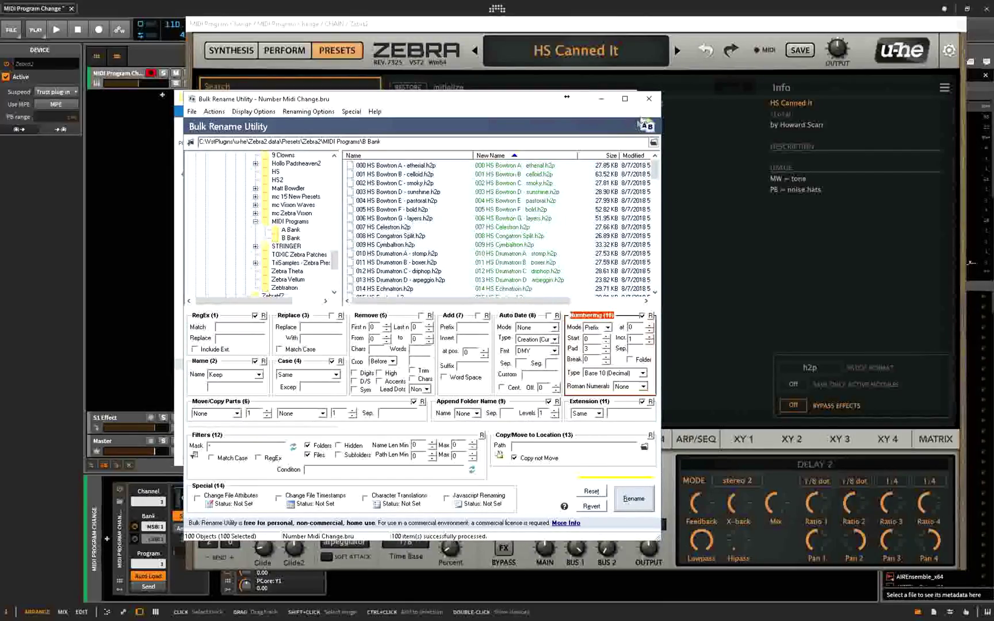
{"action": "left_click", "coordinate": [648, 99]}
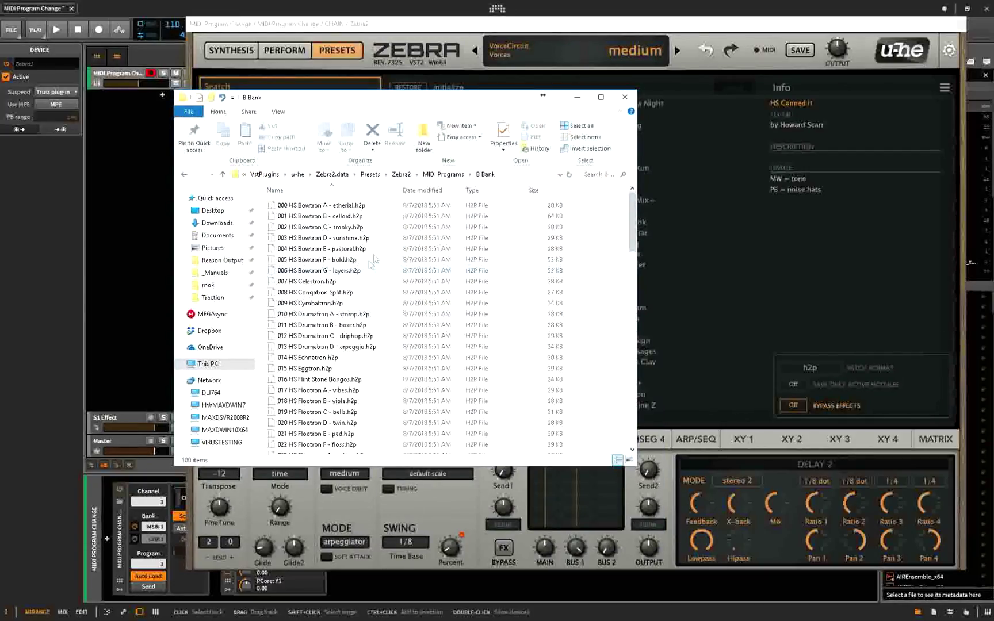
- Close the B Bank folder window, load the HS Crystal Cave preset in Zebra2, and close the plug-in window
{"action": "left_click", "coordinate": [625, 97]}
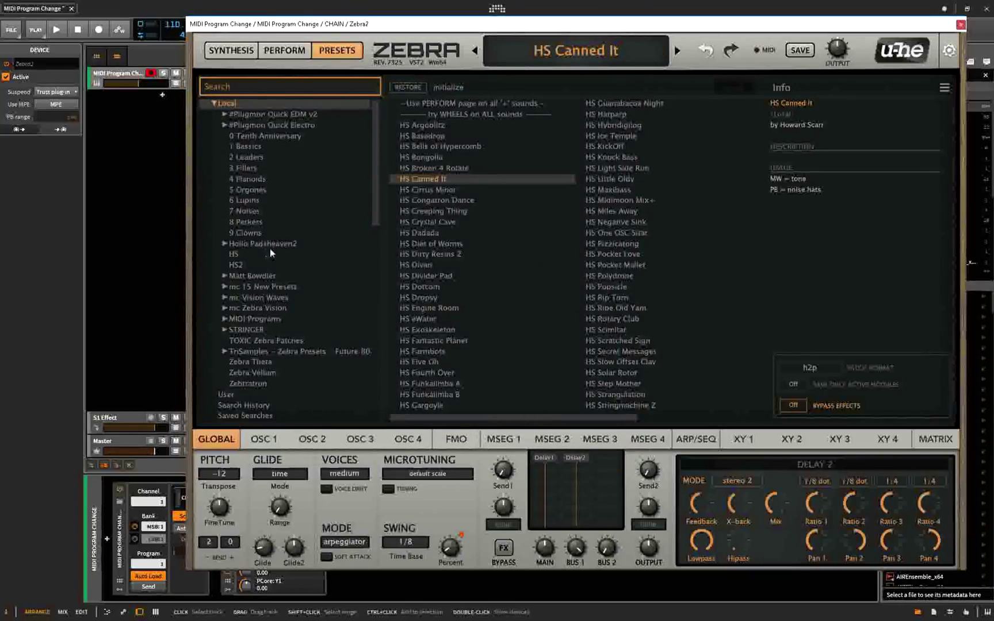
{"action": "left_click", "coordinate": [455, 222]}
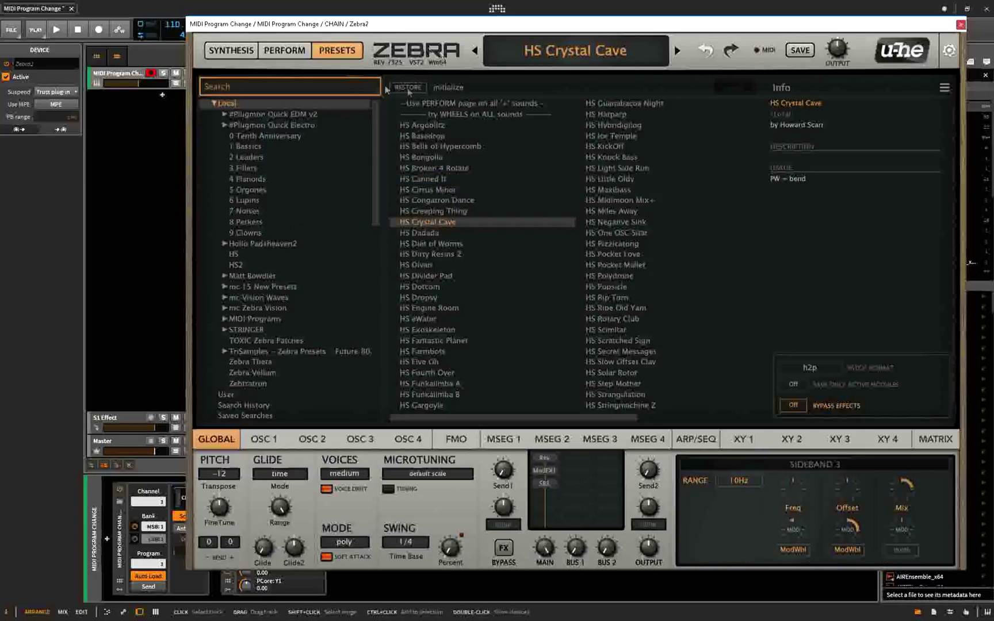
{"action": "left_click", "coordinate": [960, 25]}
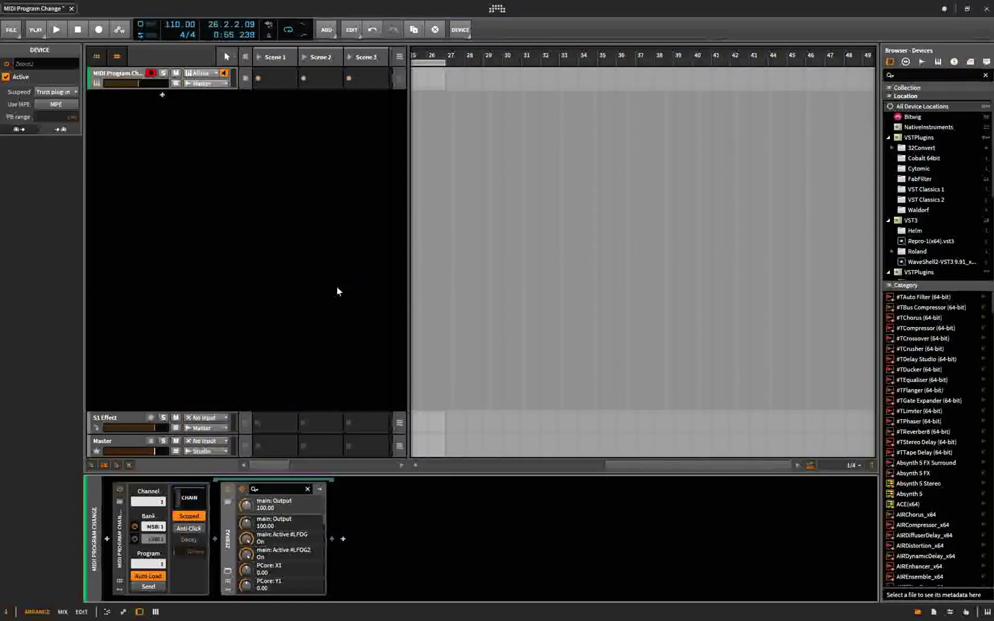
- Save the project, reopen MIDI Program Change from the recent projects, and show the Zebra2 window beside the device chain
{"action": "key", "text": "ctrl+s"}
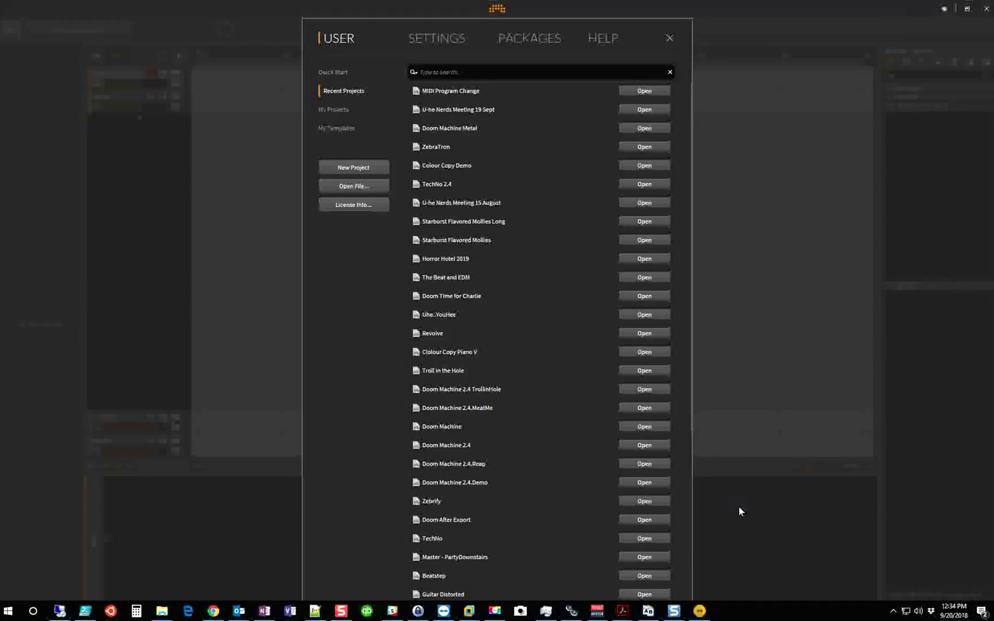
{"action": "left_click", "coordinate": [647, 93]}
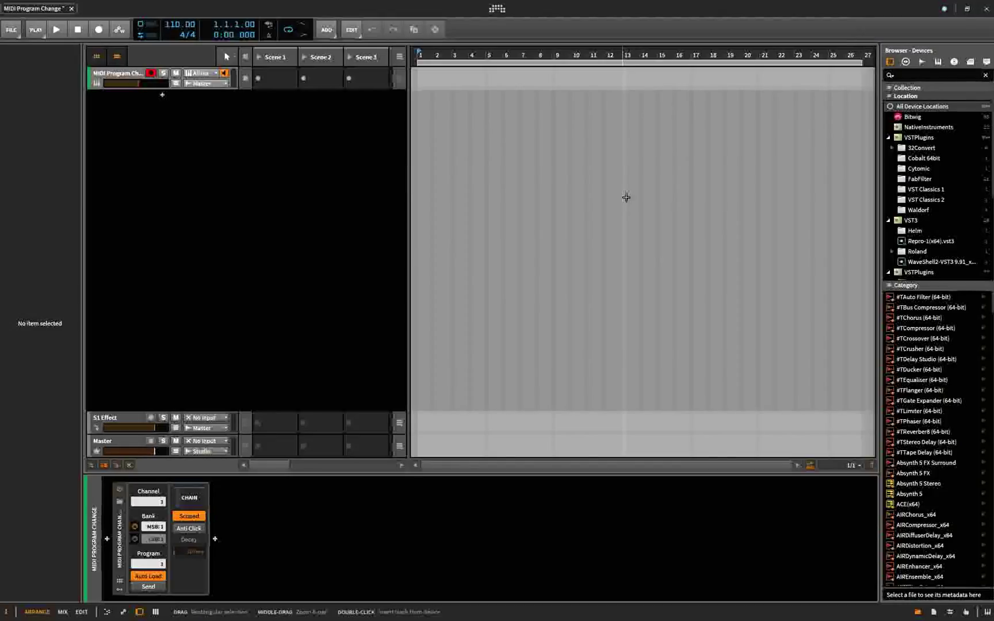
{"action": "left_click", "coordinate": [187, 498]}
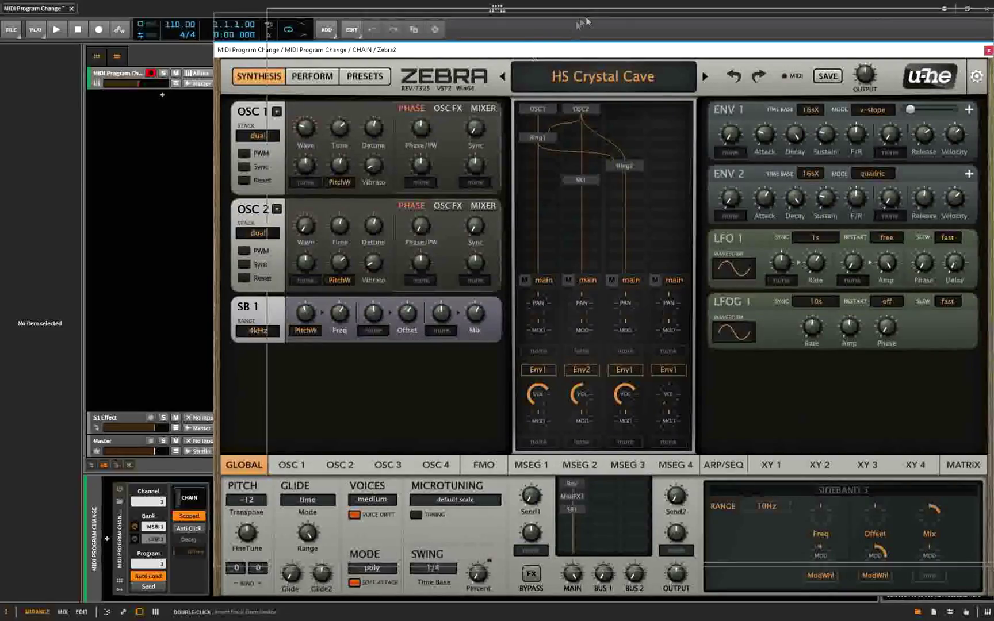
{"action": "left_click_drag", "start_coordinate": [577, 21], "coordinate": [629, 17]}
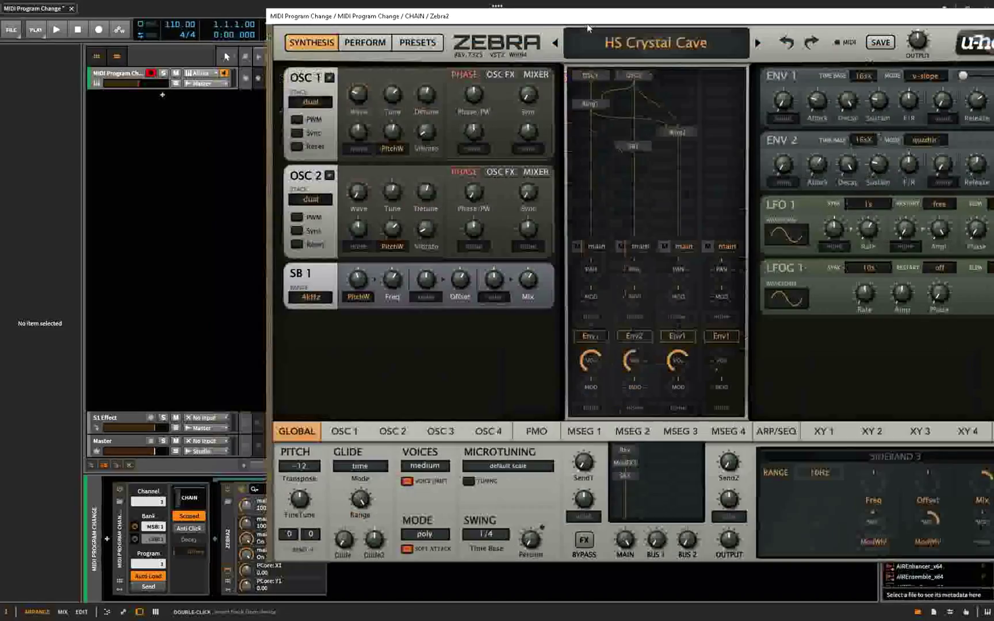
{"action": "left_click", "coordinate": [211, 563]}
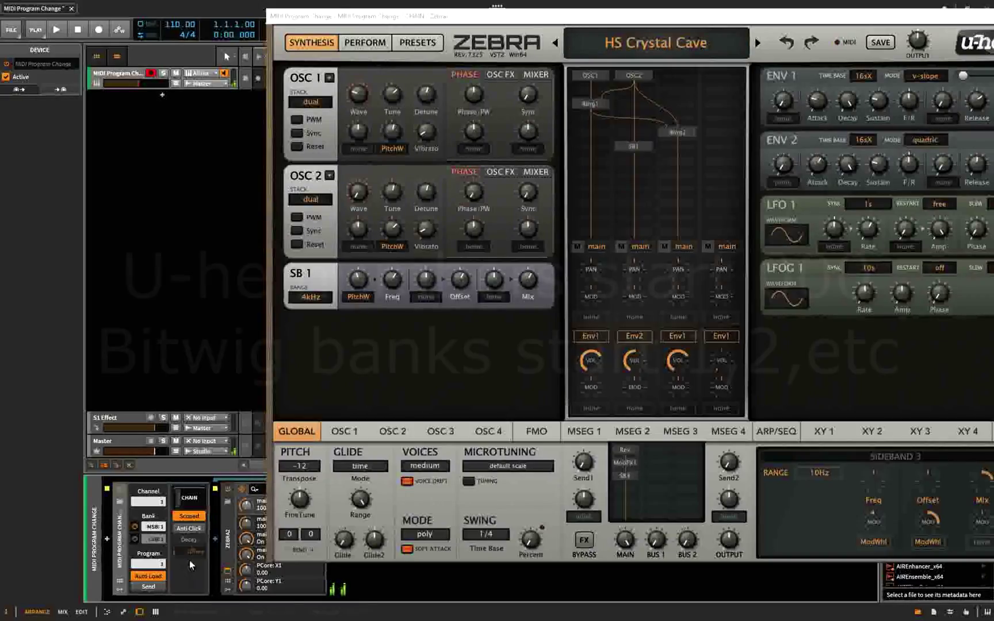
- Set the MIDI Program Change device's bank MSB to 2, and finally to 3 for the B Bank presets
{"action": "left_click_drag", "start_coordinate": [153, 527], "coordinate": [153, 515]}
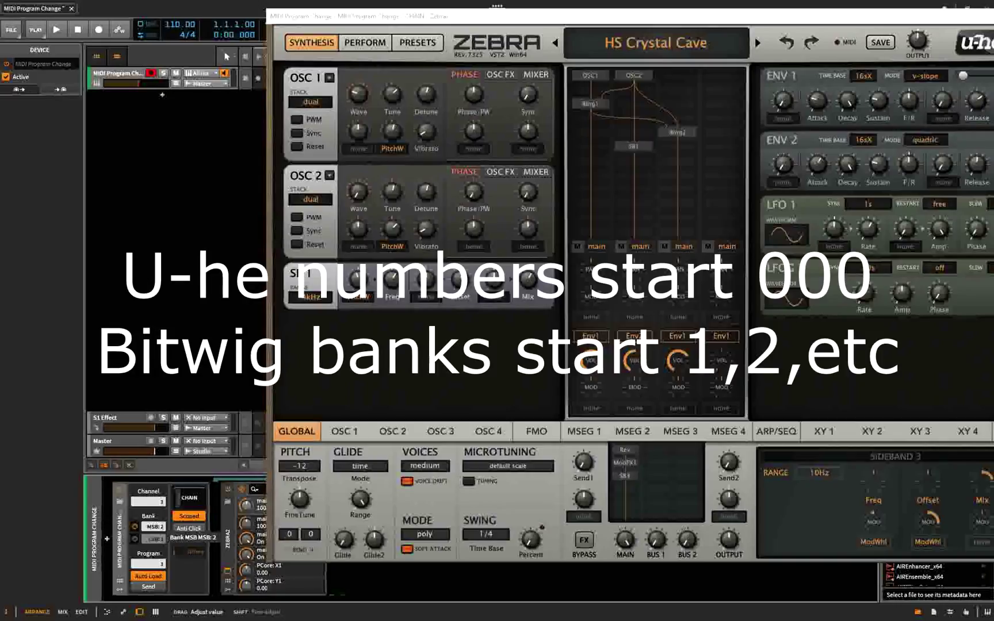
{"action": "scroll", "coordinate": [154, 526], "scroll_direction": "up", "scroll_amount": 1}
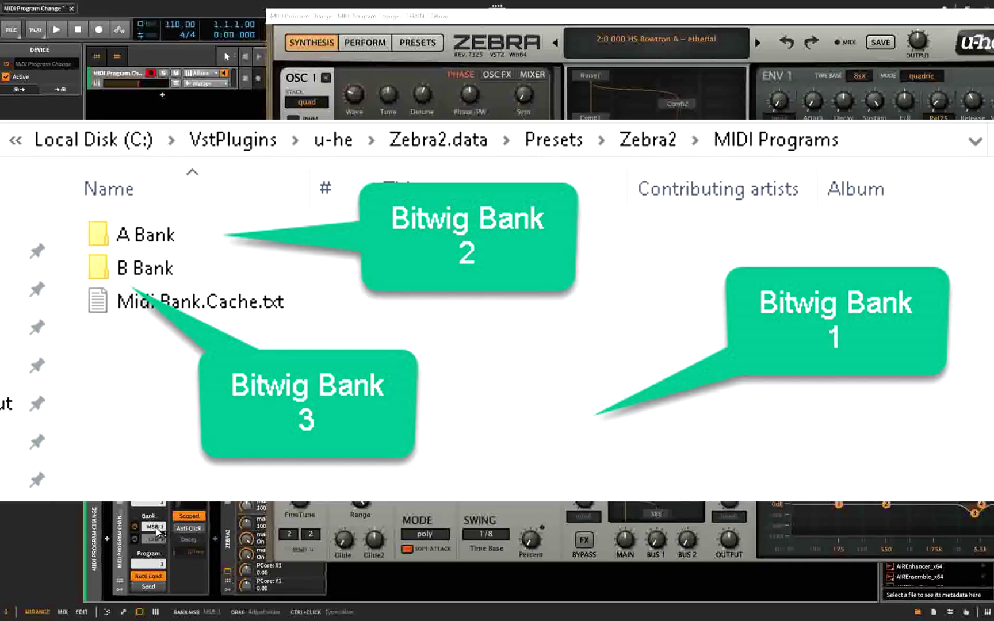
{"action": "left_click", "coordinate": [156, 524]}
{"action": "left_click", "coordinate": [156, 526]}
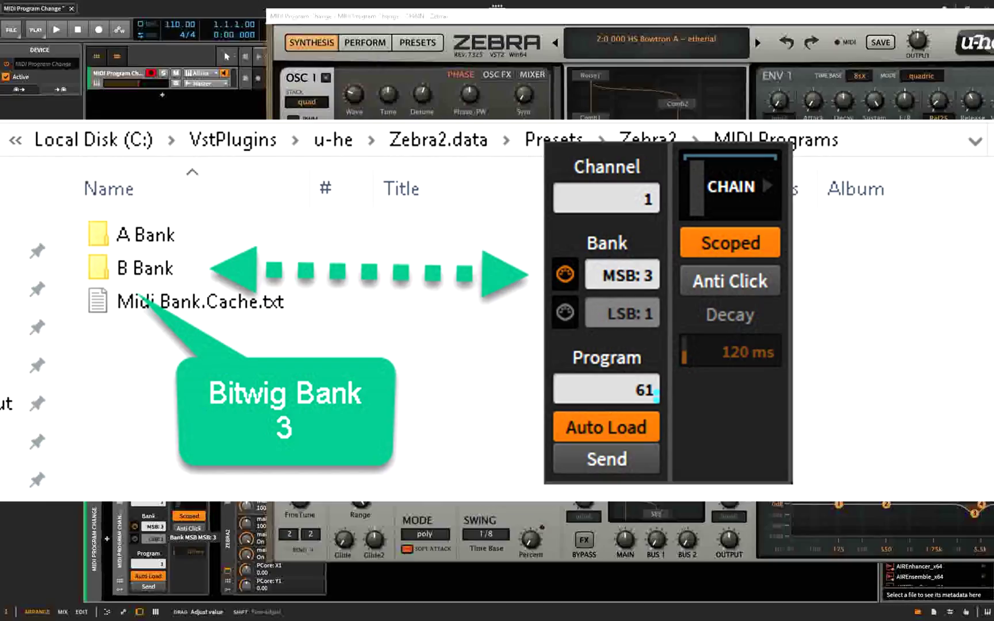
{"action": "mouse_move", "coordinate": [154, 526]}
{"action": "left_mouse_down"}
{"action": "mouse_move", "coordinate": [154, 537]}
{"action": "mouse_move", "coordinate": [157, 528]}
{"action": "left_mouse_up"}
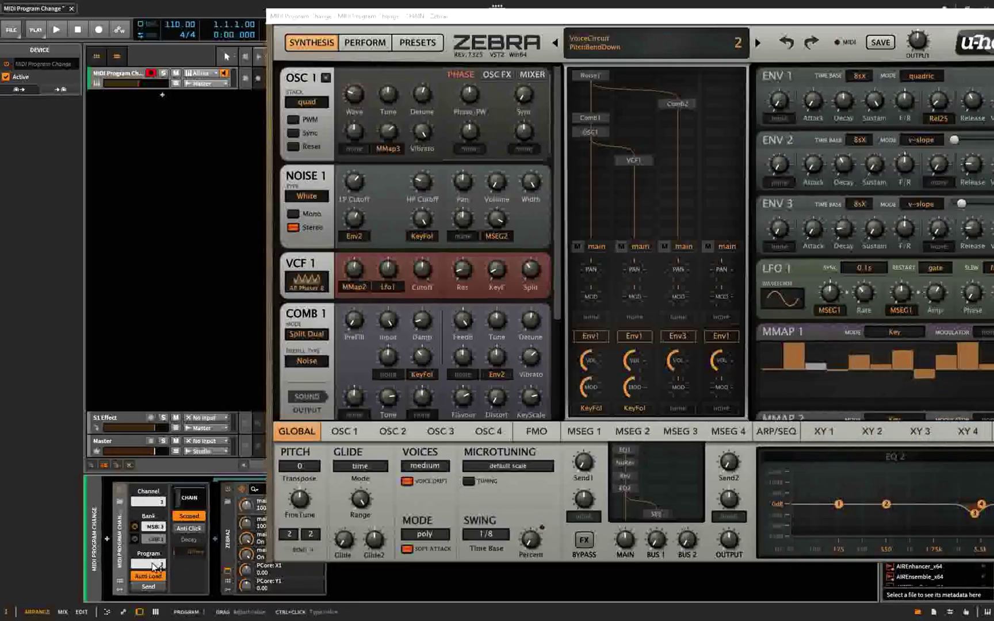
- Cycle the device's Program value up and down through bank 3, including 10 and 13, and return it to 1
{"action": "scroll", "coordinate": [155, 567], "scroll_direction": "up", "scroll_amount": 5}
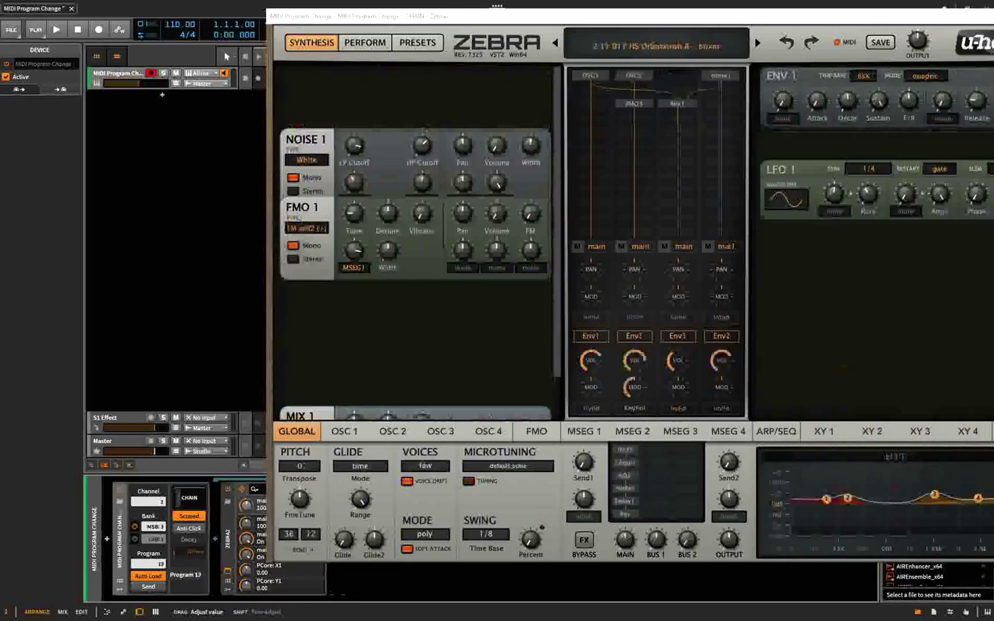
{"action": "scroll", "coordinate": [155, 564], "scroll_direction": "down", "scroll_amount": 14}
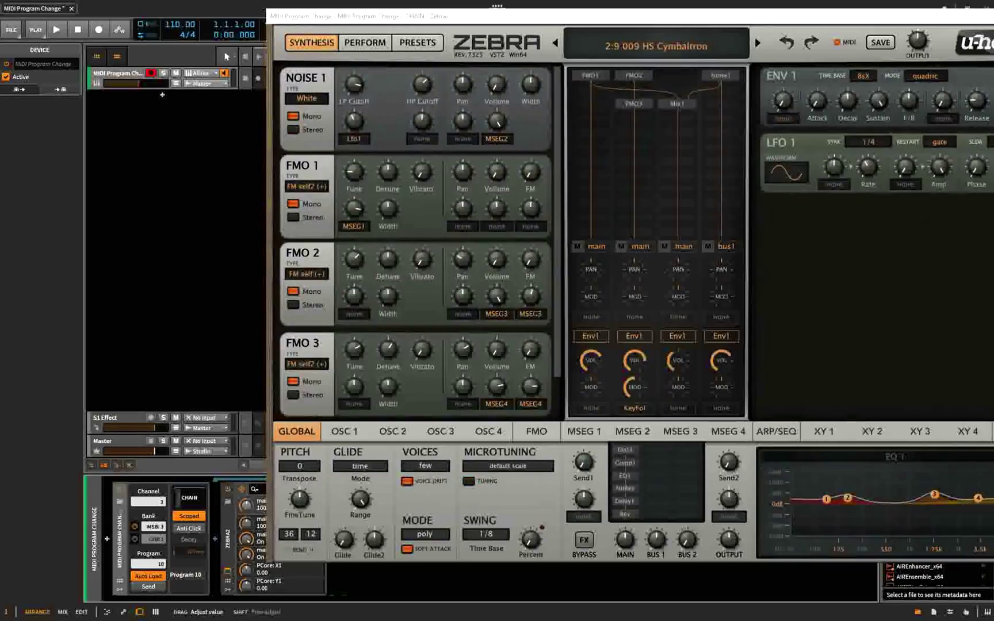
{"action": "scroll", "coordinate": [155, 564], "scroll_direction": "up", "scroll_amount": 12}
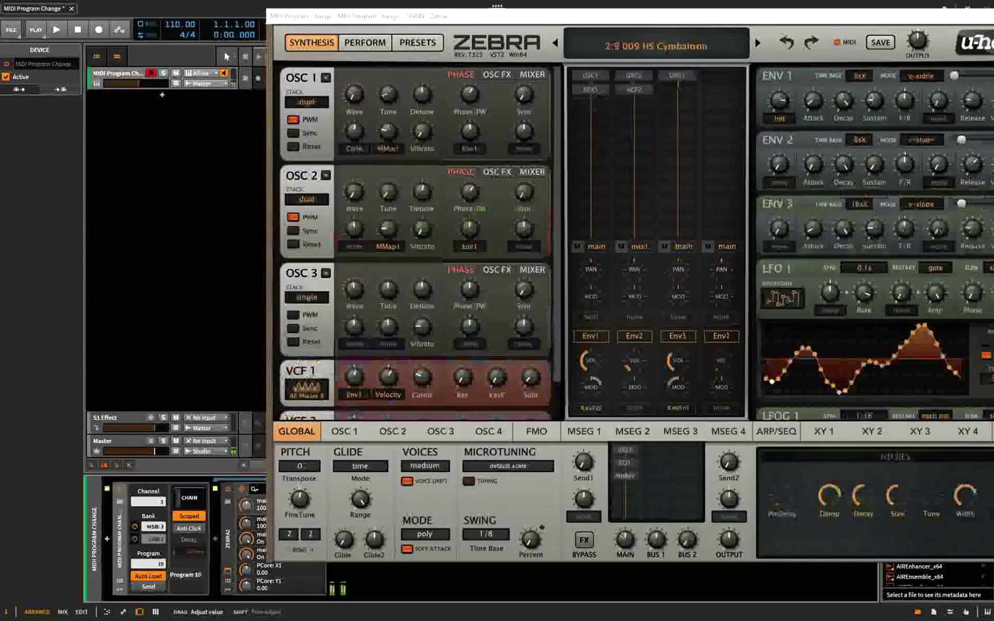
{"action": "scroll", "coordinate": [155, 563], "scroll_direction": "down", "scroll_amount": 10}
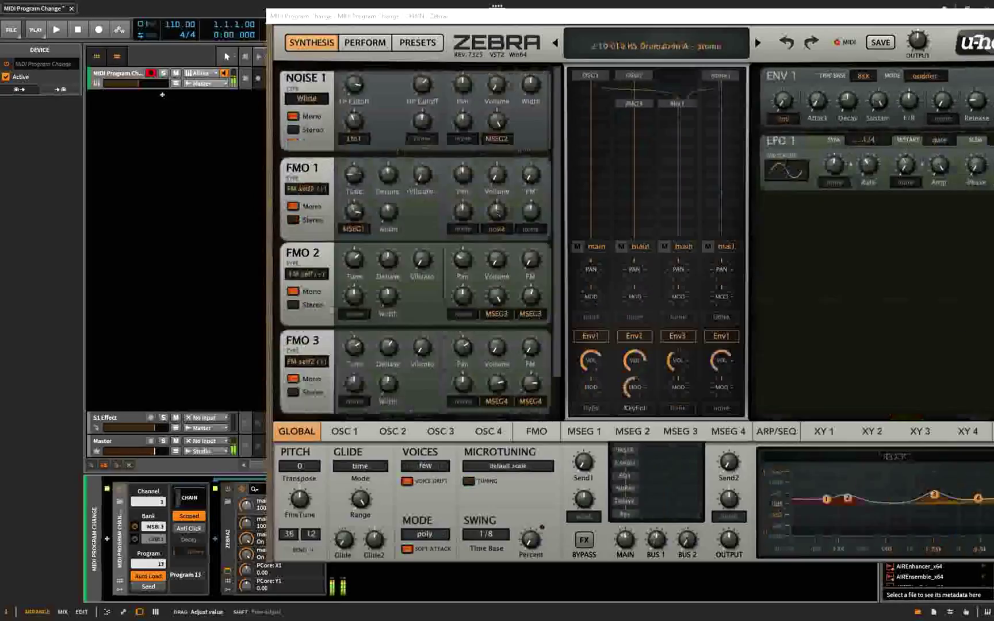
{"action": "scroll", "coordinate": [148, 564], "scroll_direction": "down", "scroll_amount": 6}
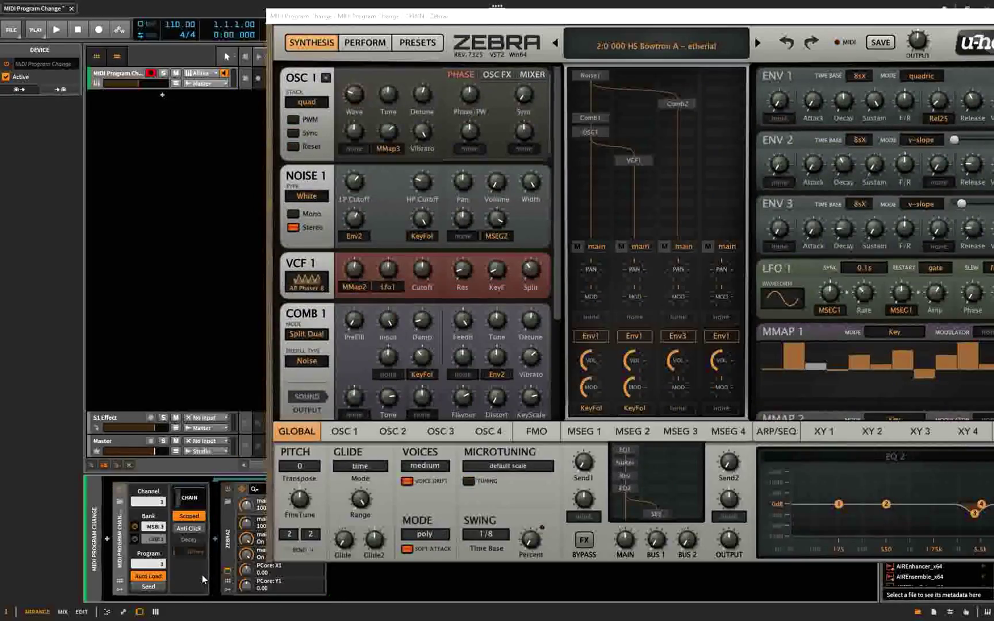
- Show the MIDI Program Change device's remote controls, set Program to 20, and move the Zebra2 window clear of the tracks
{"action": "left_click", "coordinate": [119, 584]}
{"action": "mouse_move", "coordinate": [144, 523]}
{"action": "left_mouse_down"}
{"action": "mouse_move", "coordinate": [145, 453]}
{"action": "mouse_move", "coordinate": [145, 501]}
{"action": "left_mouse_up"}
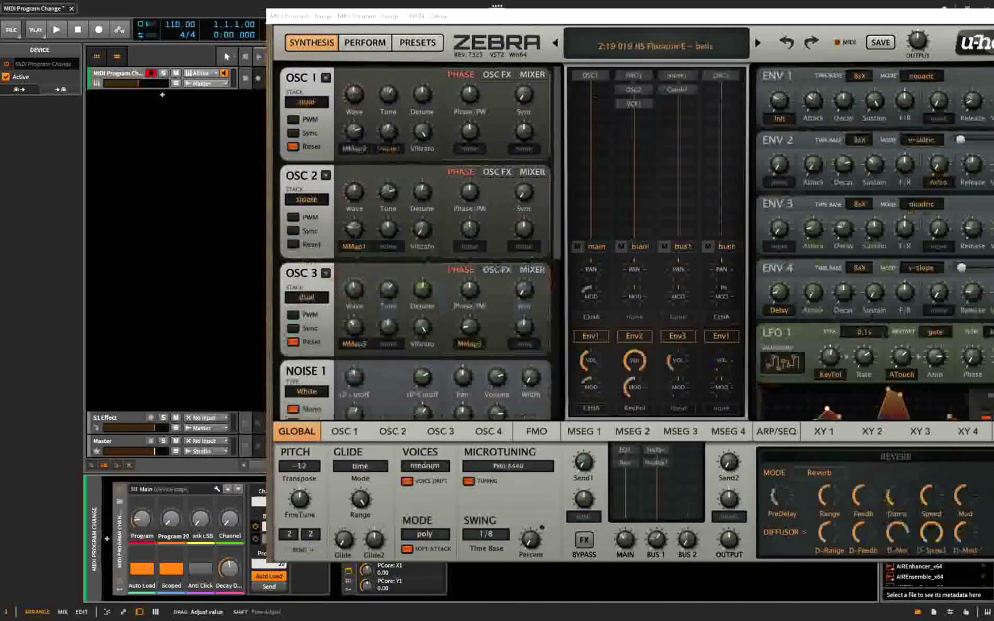
{"action": "left_click_drag", "start_coordinate": [418, 19], "coordinate": [557, 128]}
- Add an automation lane for the device's Program parameter and display it under the MIDI Program Change track
{"action": "right_click", "coordinate": [140, 521]}
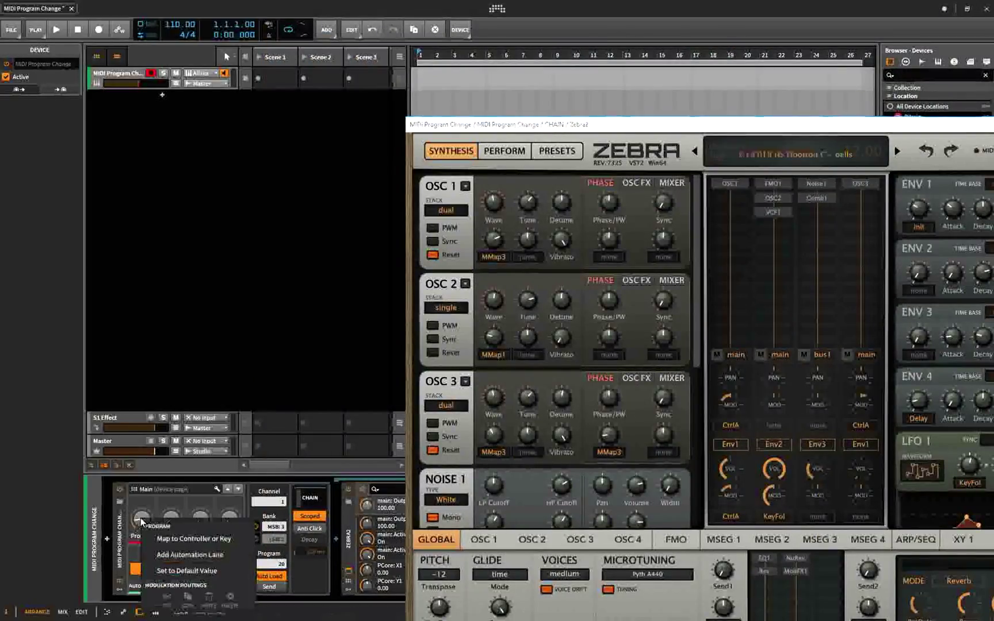
{"action": "left_click", "coordinate": [207, 549]}
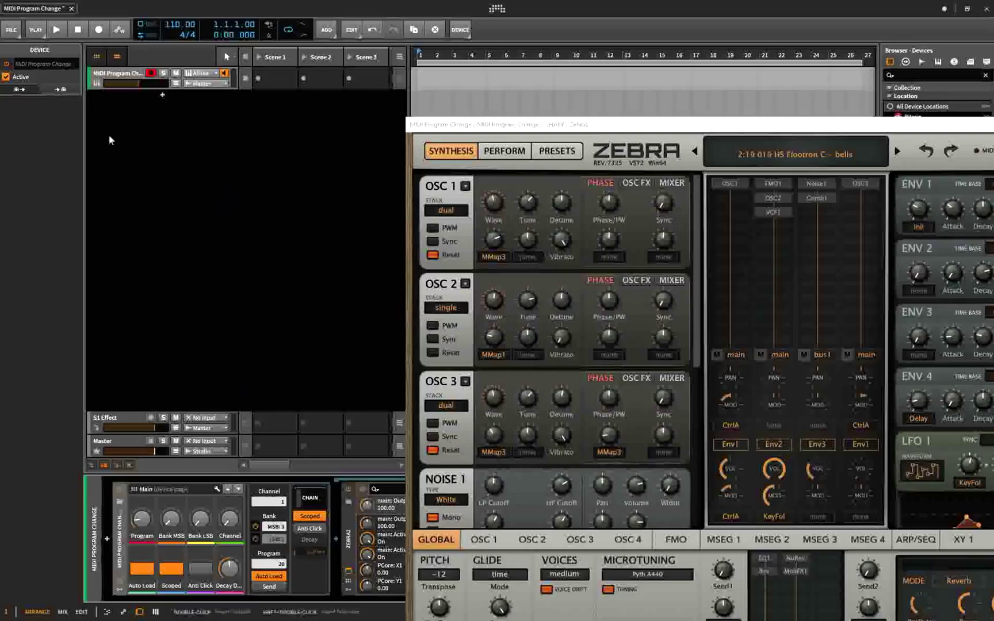
{"action": "left_click", "coordinate": [175, 84]}
{"action": "left_click", "coordinate": [122, 97]}
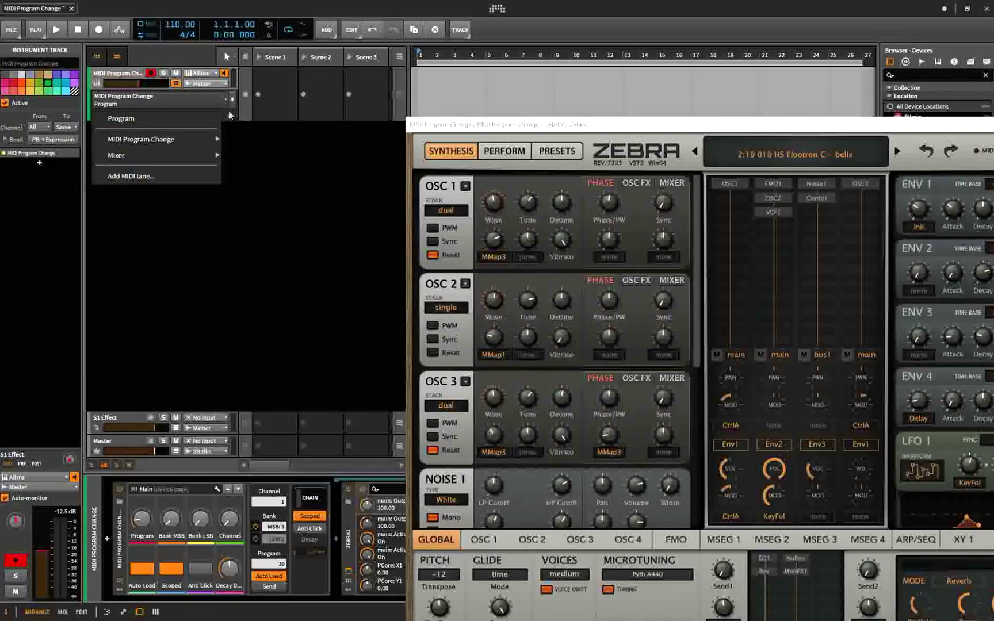
{"action": "left_click", "coordinate": [164, 96]}
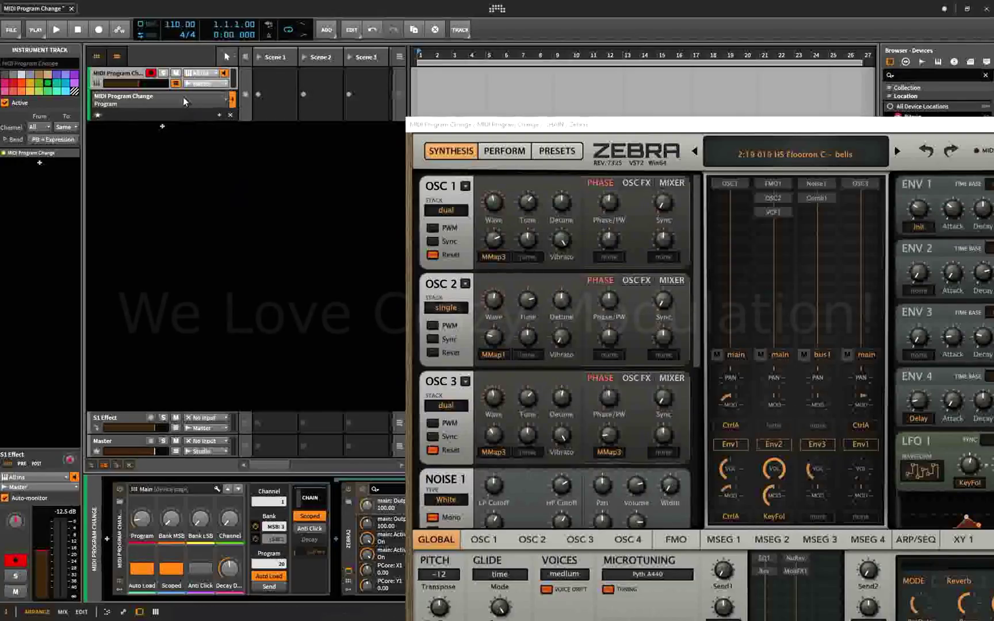
{"action": "left_click", "coordinate": [183, 97]}
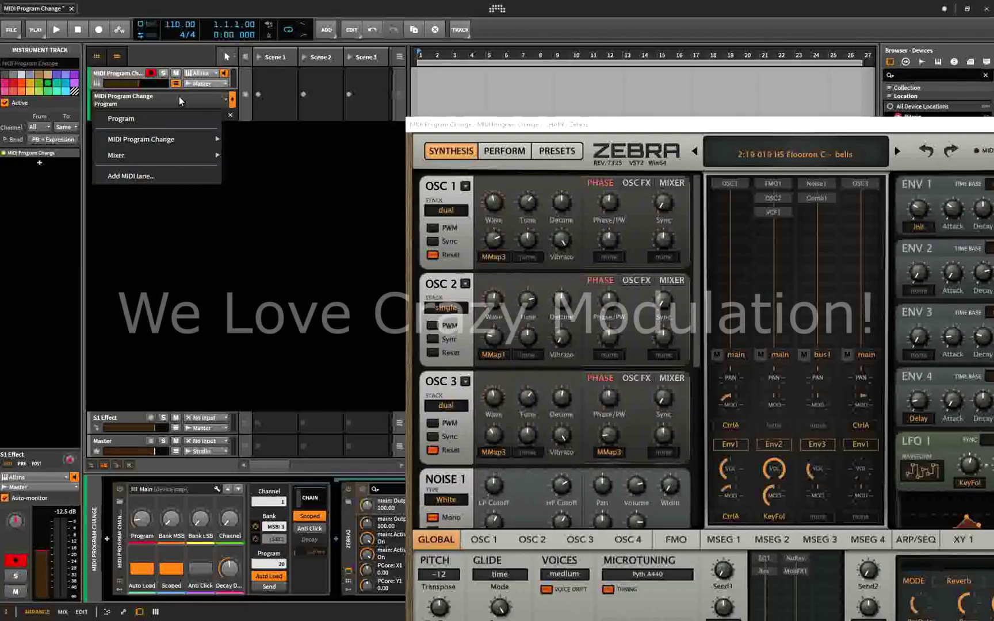
{"action": "left_click", "coordinate": [267, 264]}
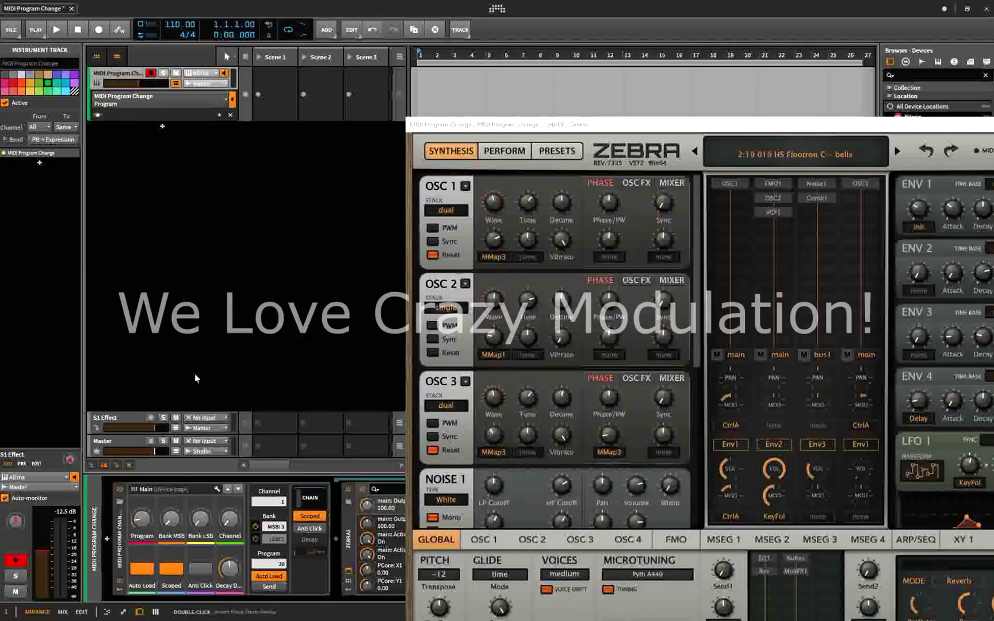
- Show the MIDI Program Change device's modulator slots and add a Random modulator from the Chaos category
{"action": "left_click", "coordinate": [120, 588]}
{"action": "left_click", "coordinate": [253, 504]}
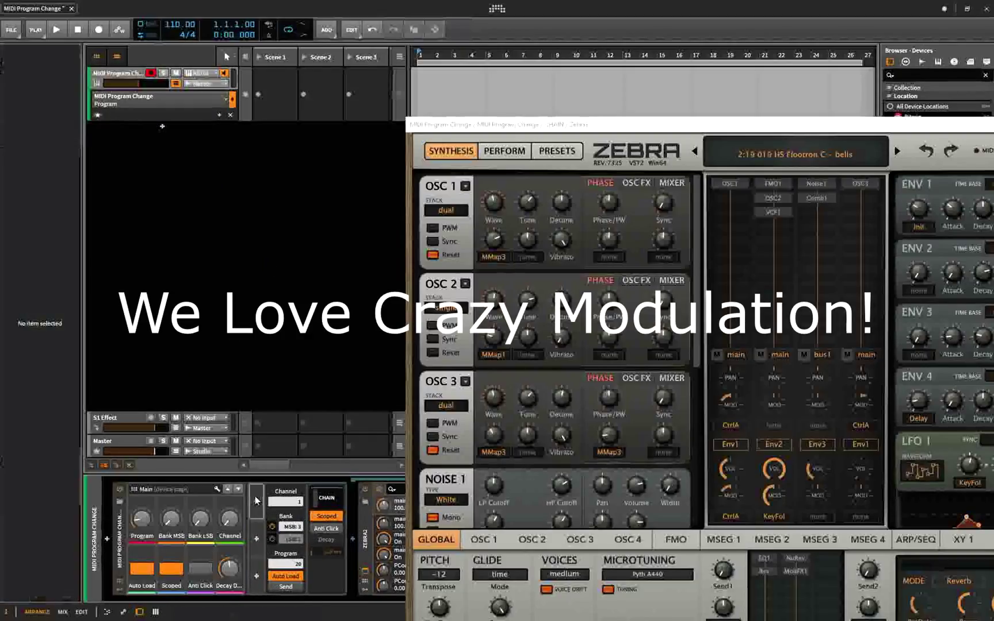
{"action": "left_click", "coordinate": [256, 505]}
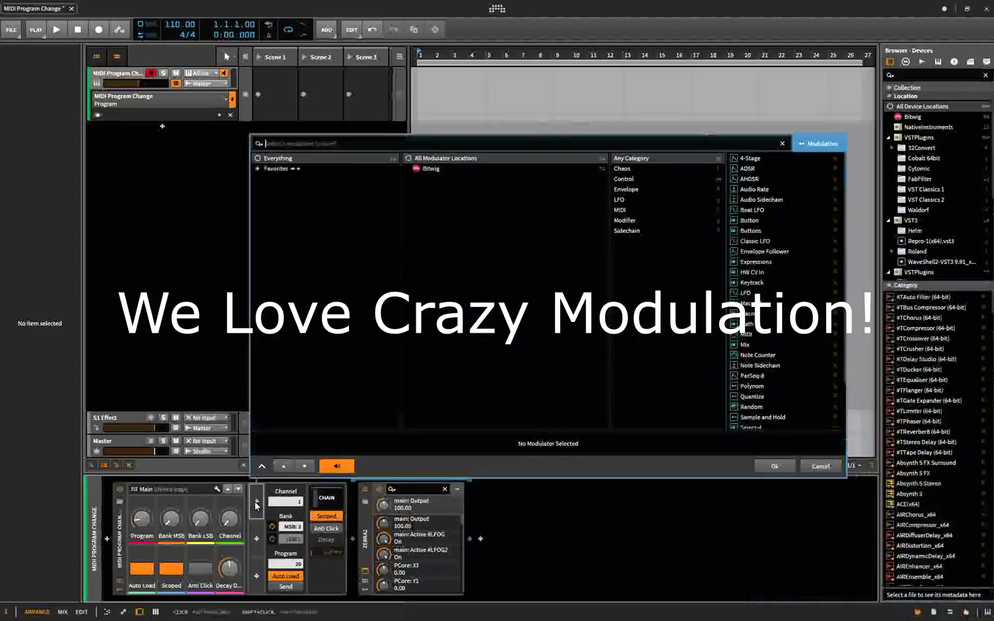
{"action": "left_click", "coordinate": [635, 169]}
{"action": "left_click", "coordinate": [748, 159]}
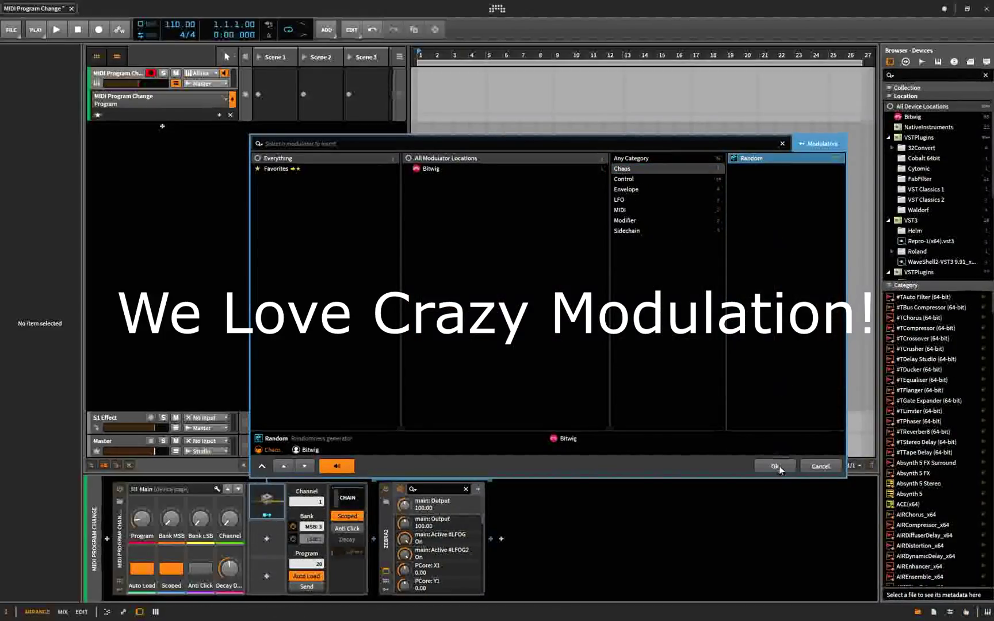
{"action": "left_click", "coordinate": [777, 466]}
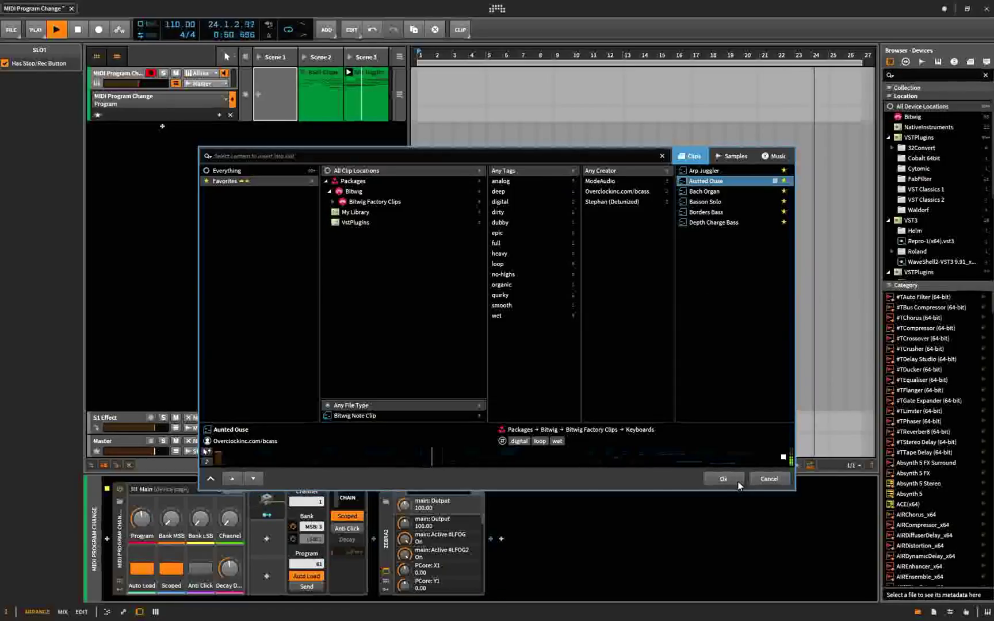
- Insert the favorite note clip Aunted Ouse into the MIDI Program Change track's Scene 1 slot
{"action": "left_click", "coordinate": [723, 479]}
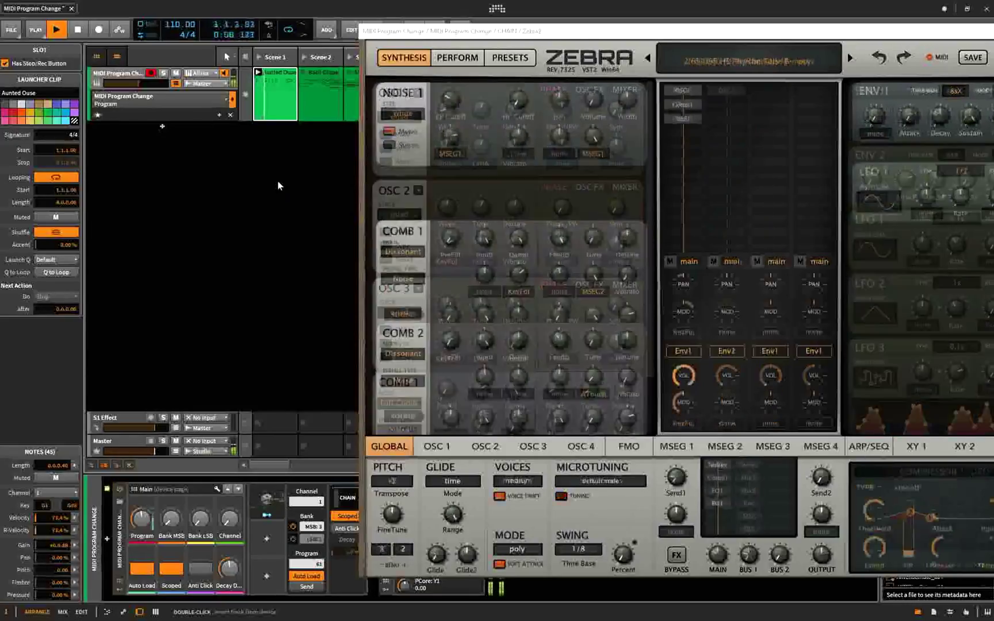
{"action": "left_click", "coordinate": [214, 367]}
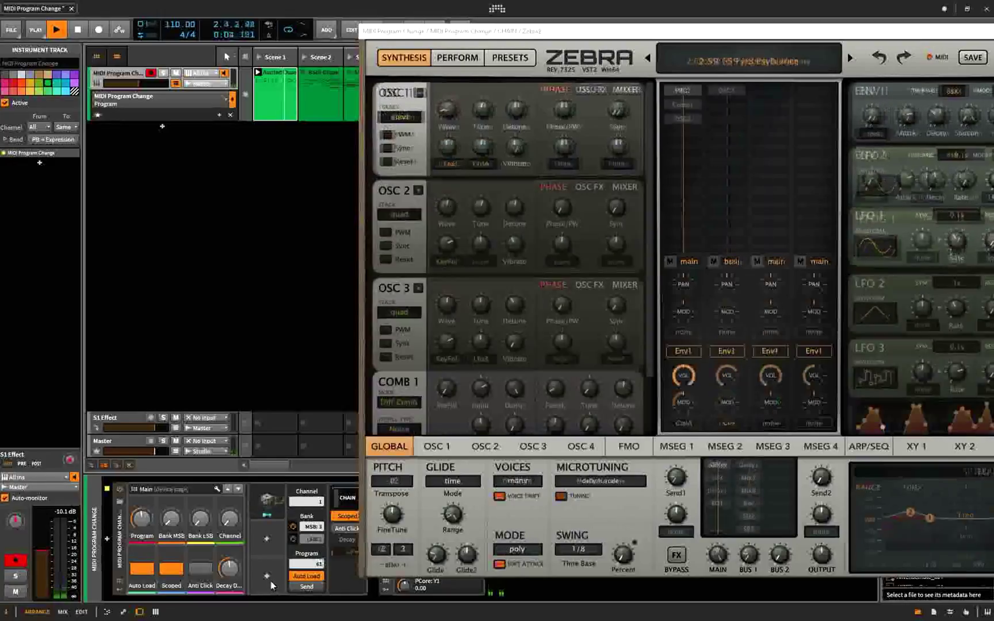
- Show the Random modulator's settings and set its rate unit to bar
{"action": "left_click", "coordinate": [271, 501]}
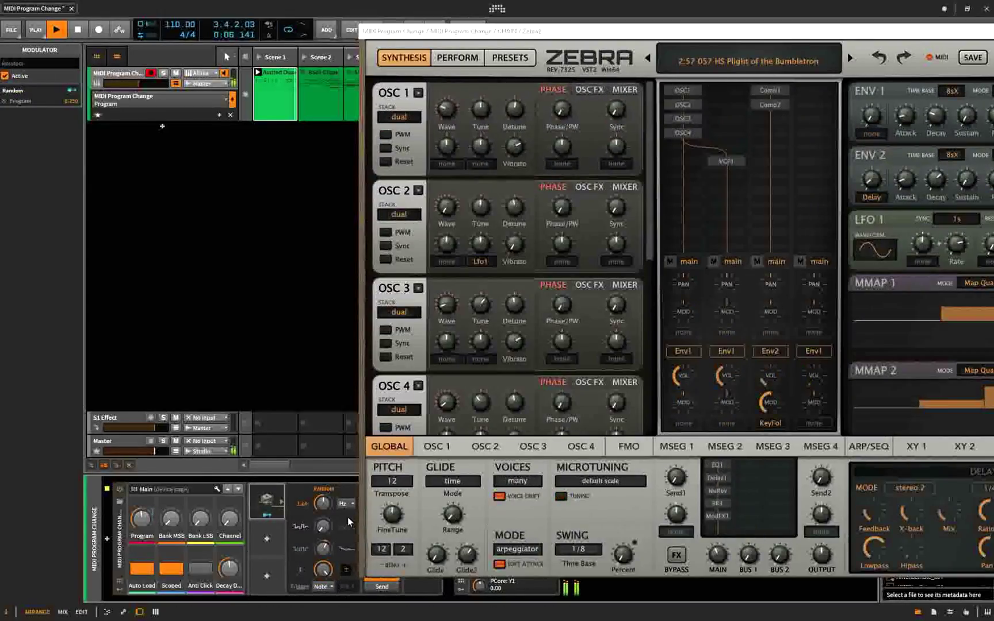
{"action": "left_click", "coordinate": [345, 503]}
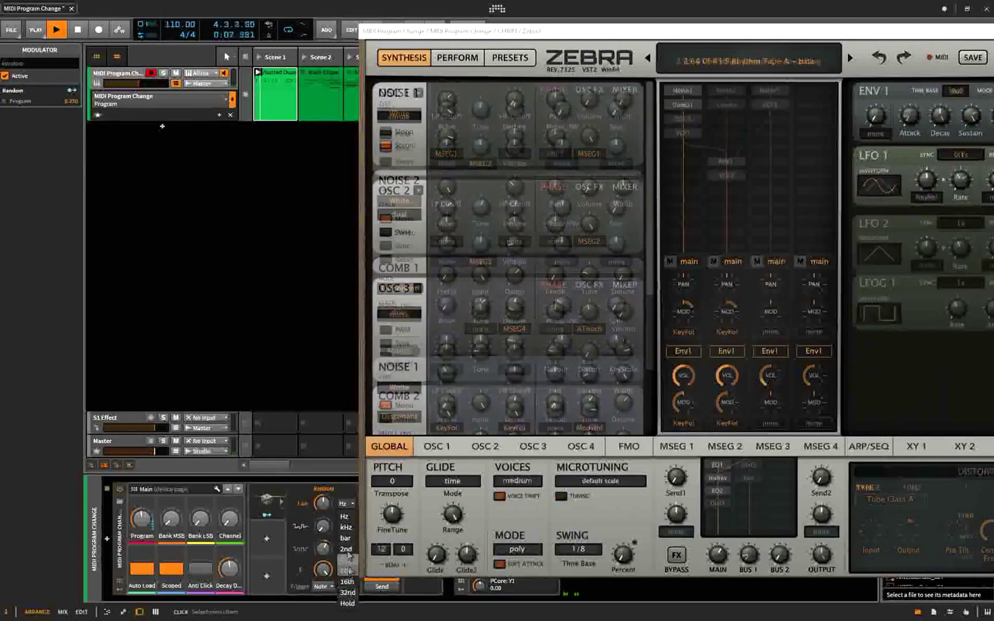
{"action": "left_click", "coordinate": [347, 539]}
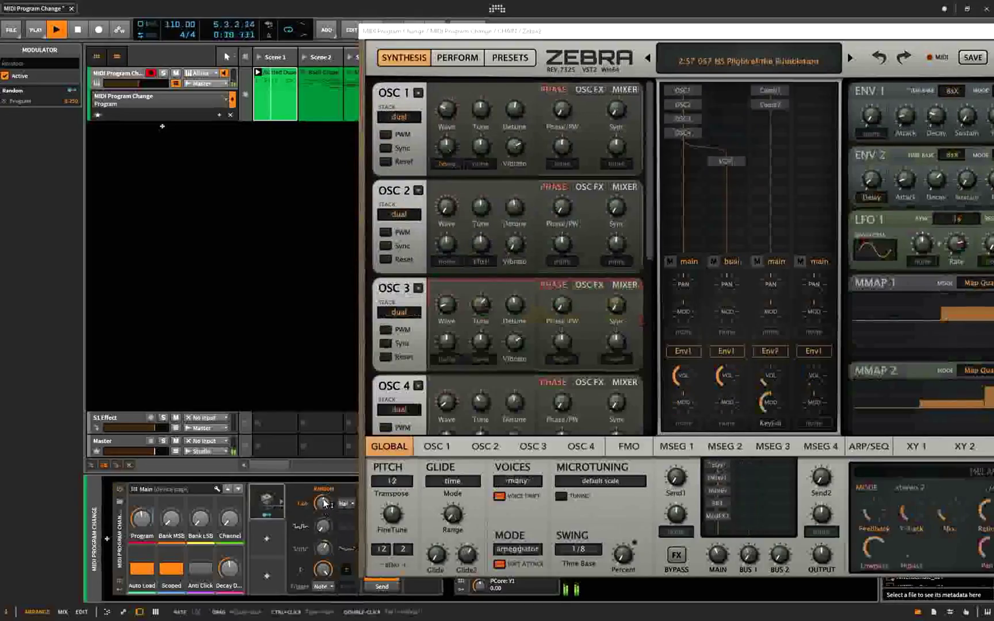